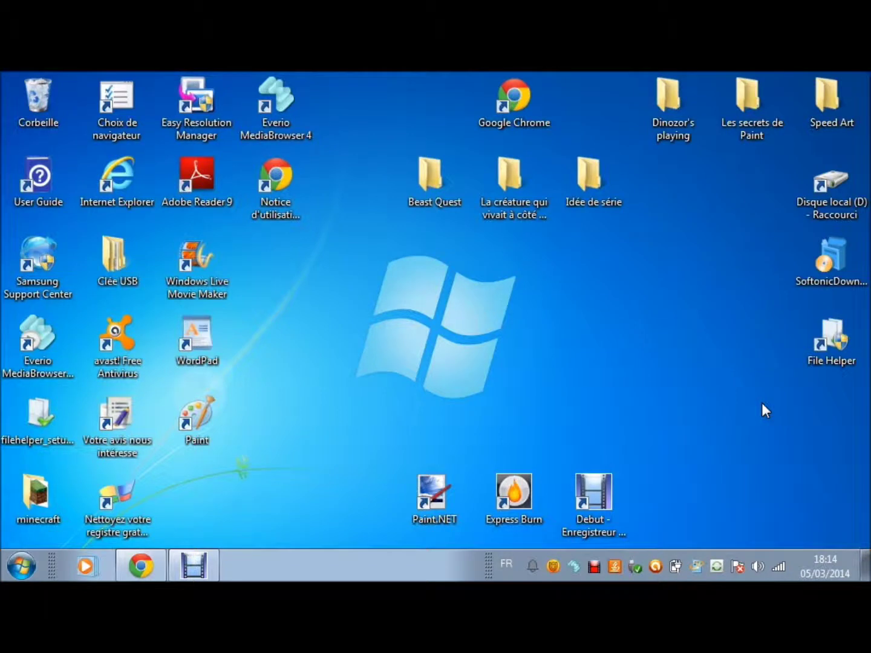
pyautogui.click(703, 378)
pyautogui.click(389, 420)
pyautogui.click(401, 368)
pyautogui.click(399, 368)
# - Open Paint with a blank canvas and minimise the Debut video recorder window covering it
pyautogui.doubleClick(197, 420)
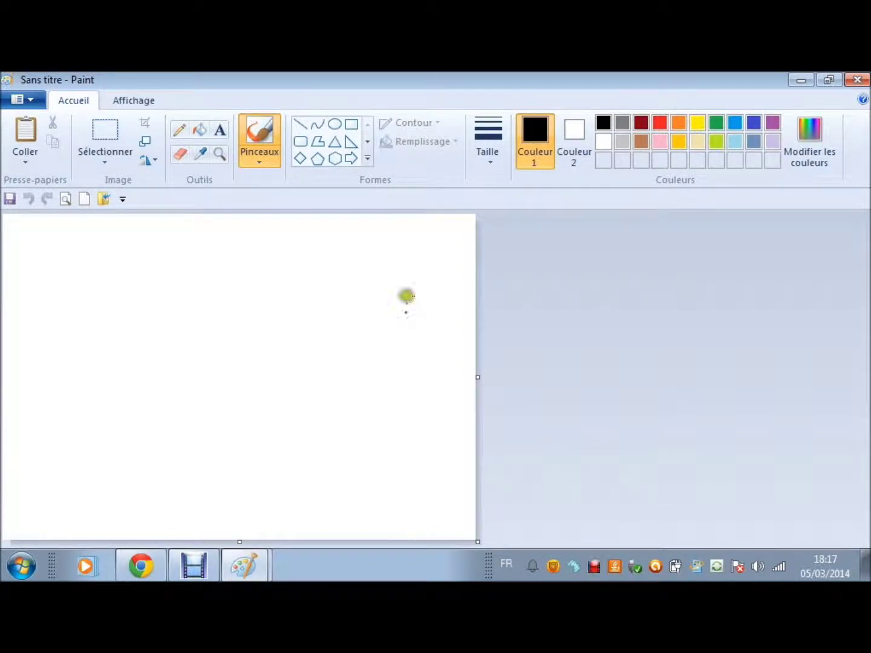
pyautogui.click(595, 409)
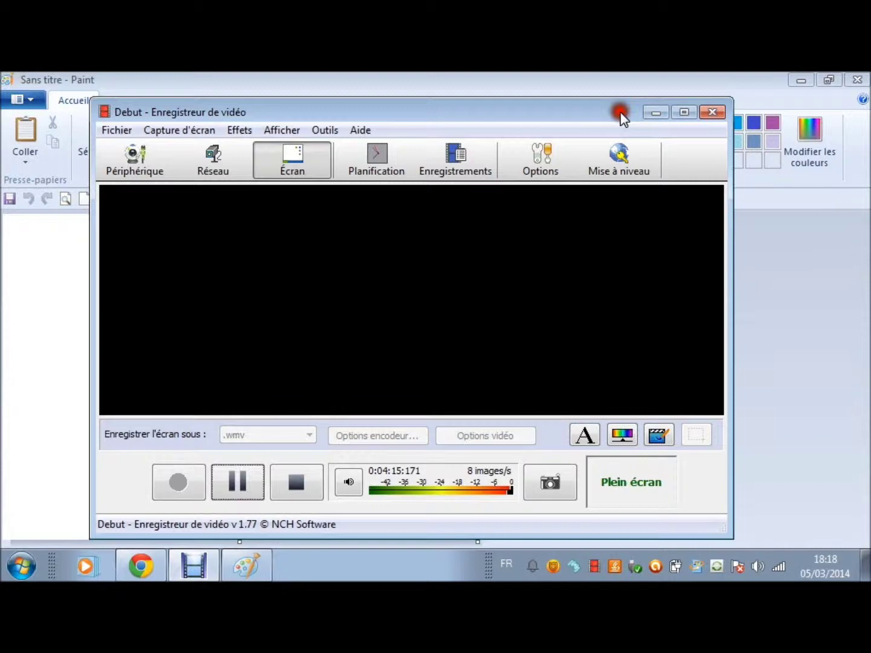
pyautogui.click(657, 112)
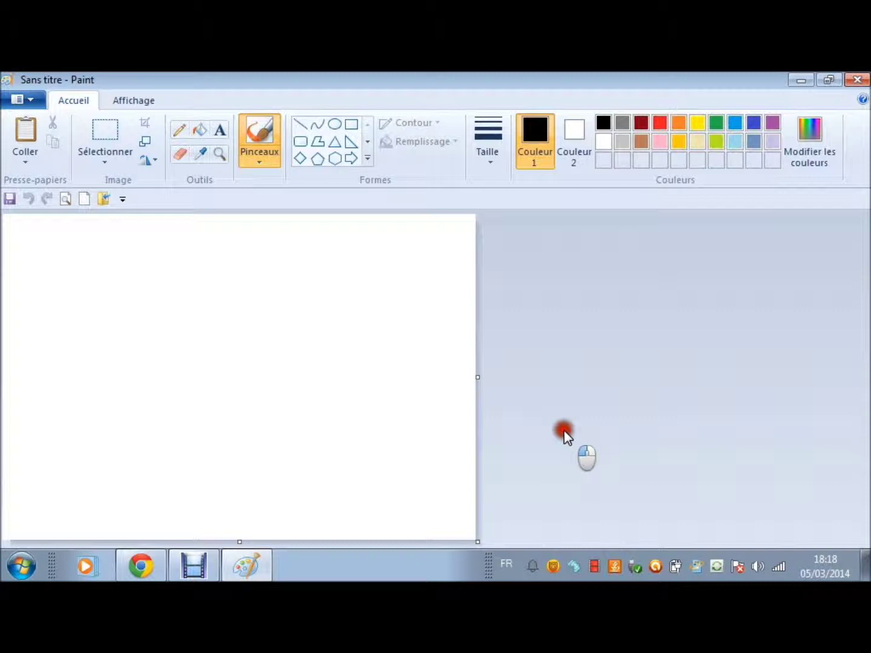
# - Switch to Google Chrome and search Google Images for "Homme de titane"
pyautogui.click(142, 568)
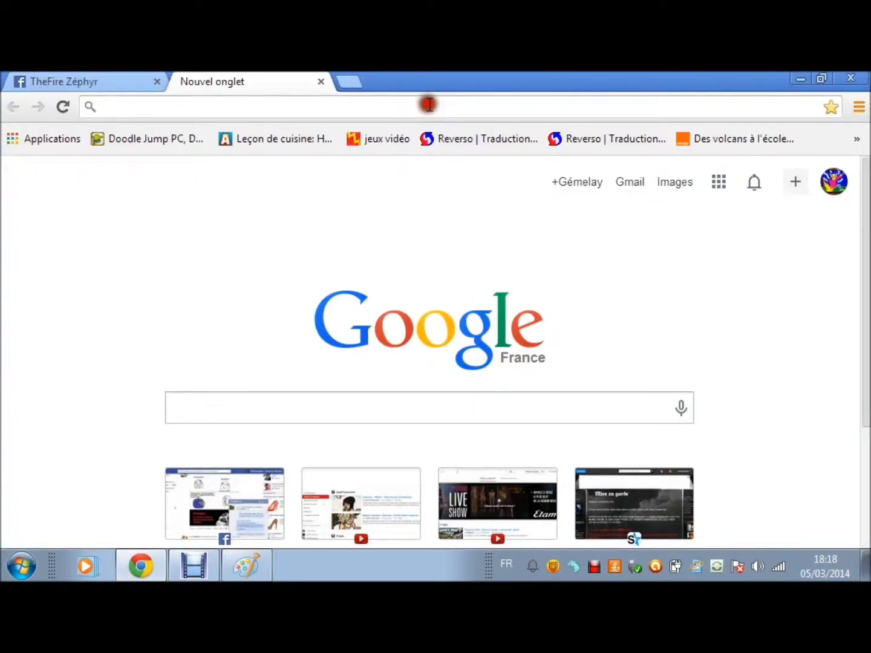
pyautogui.click(429, 105)
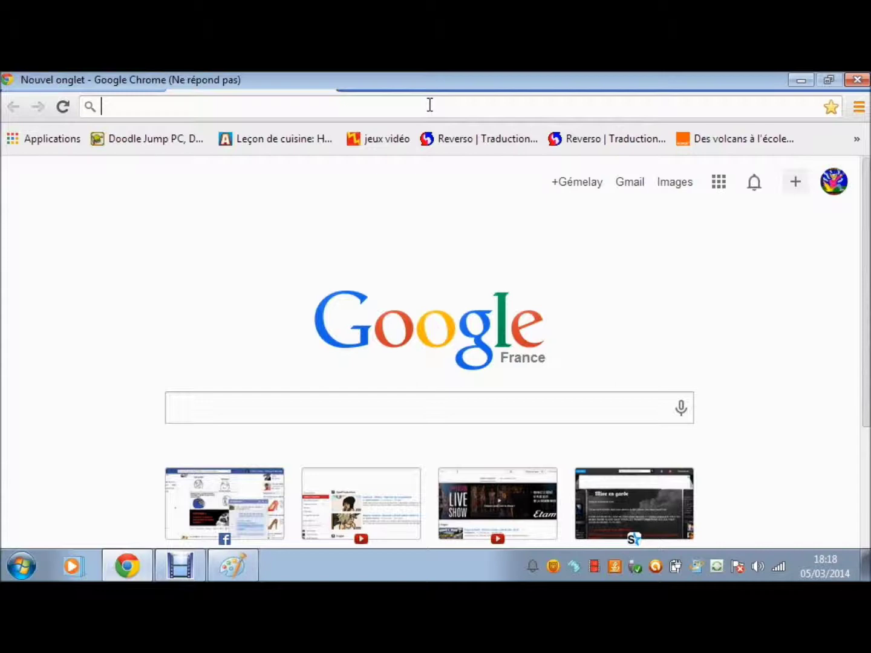
pyautogui.write('g')
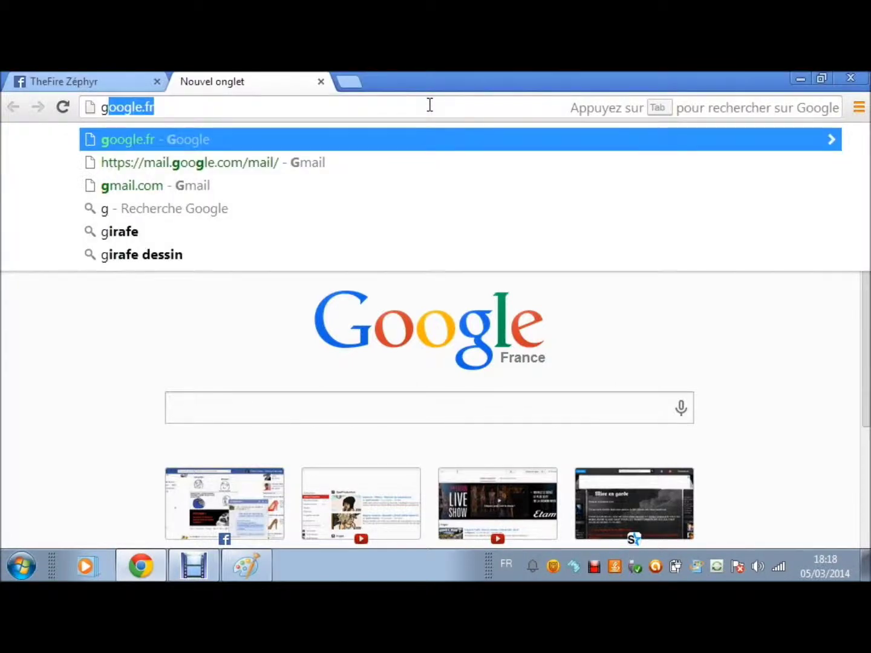
pyautogui.press('Tab')
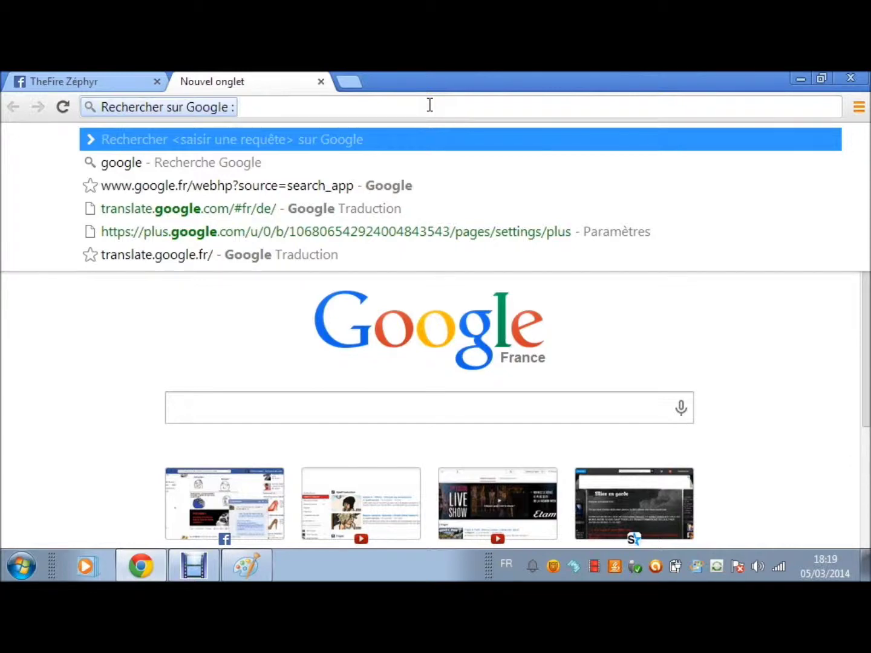
pyautogui.write('Homme de ')
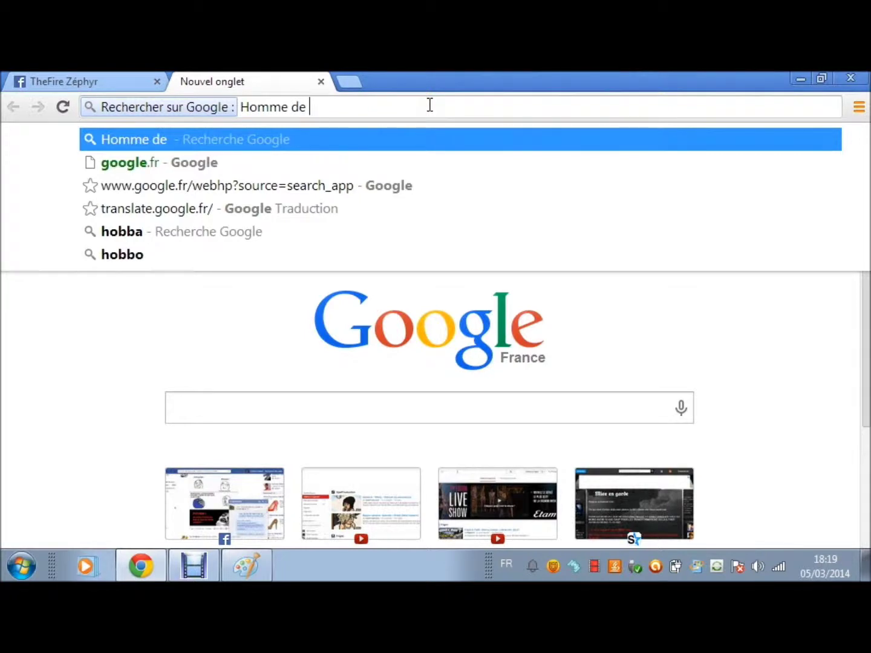
pyautogui.write('titane')
pyautogui.press('Return')
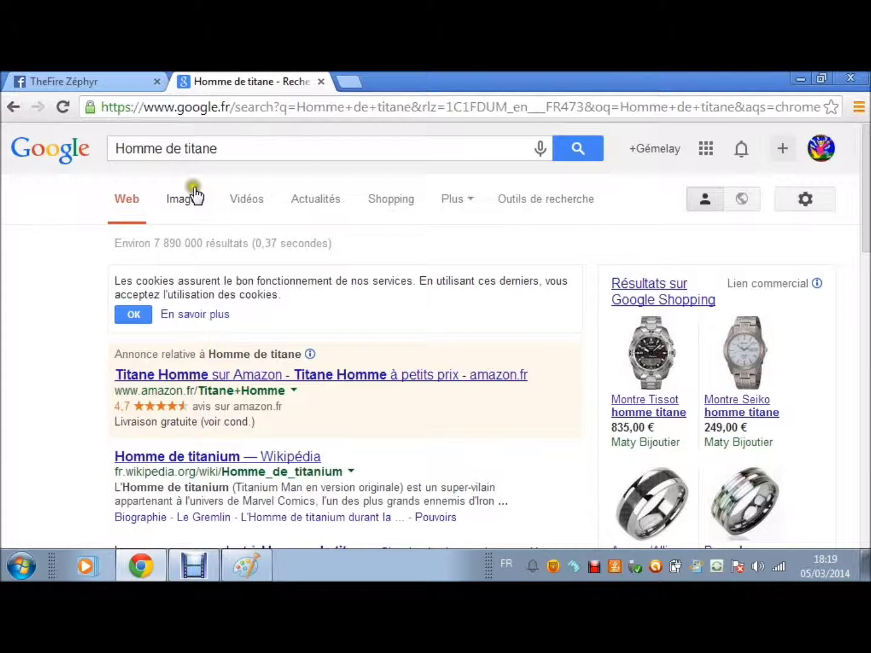
pyautogui.click(193, 200)
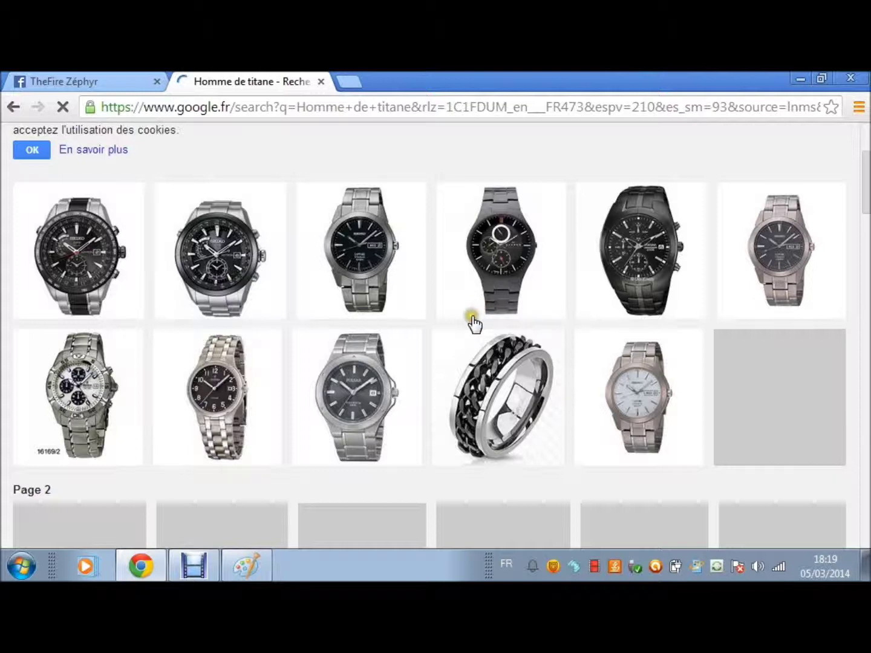
# - Change the image search to "Homme de métal" and look through the first results
pyautogui.scroll(3, 326, 145)
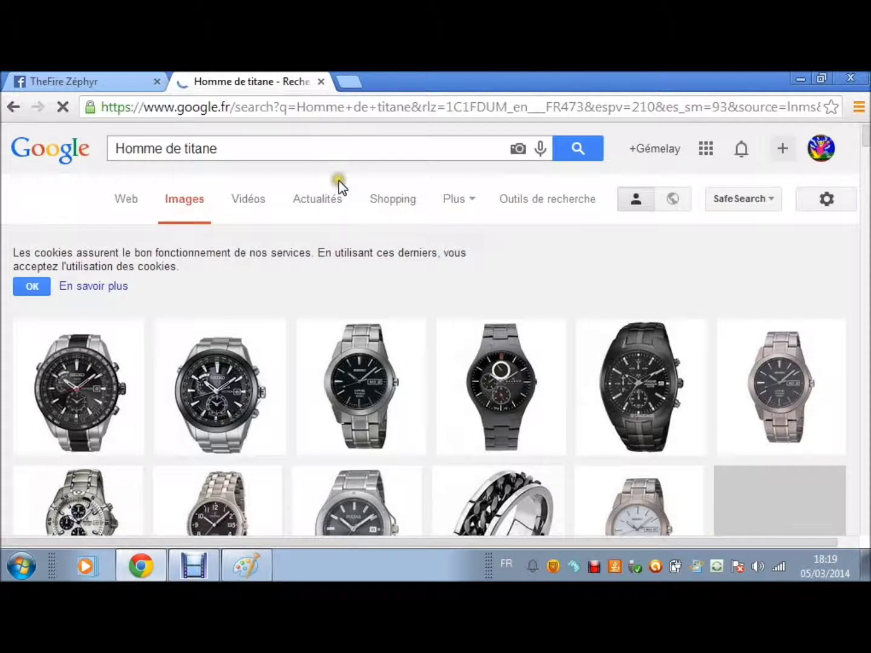
pyautogui.click(335, 144)
pyautogui.press('BackSpace')
pyautogui.press('BackSpace')
pyautogui.press('BackSpace')
pyautogui.press('BackSpace')
pyautogui.press('BackSpace')
pyautogui.press('BackSpace')
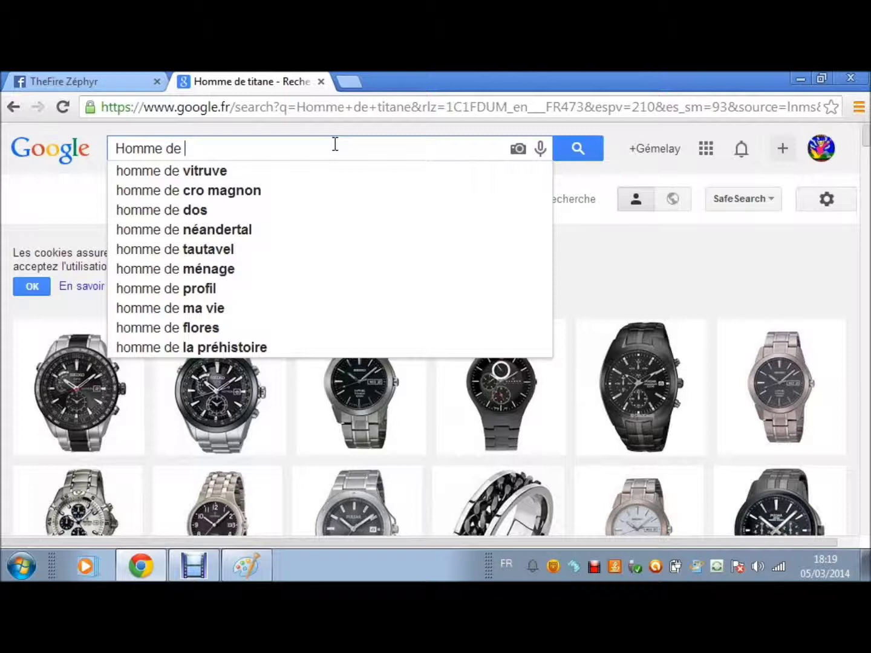
pyautogui.write('métal')
pyautogui.press('Return')
pyautogui.scroll(-5, 339, 182)
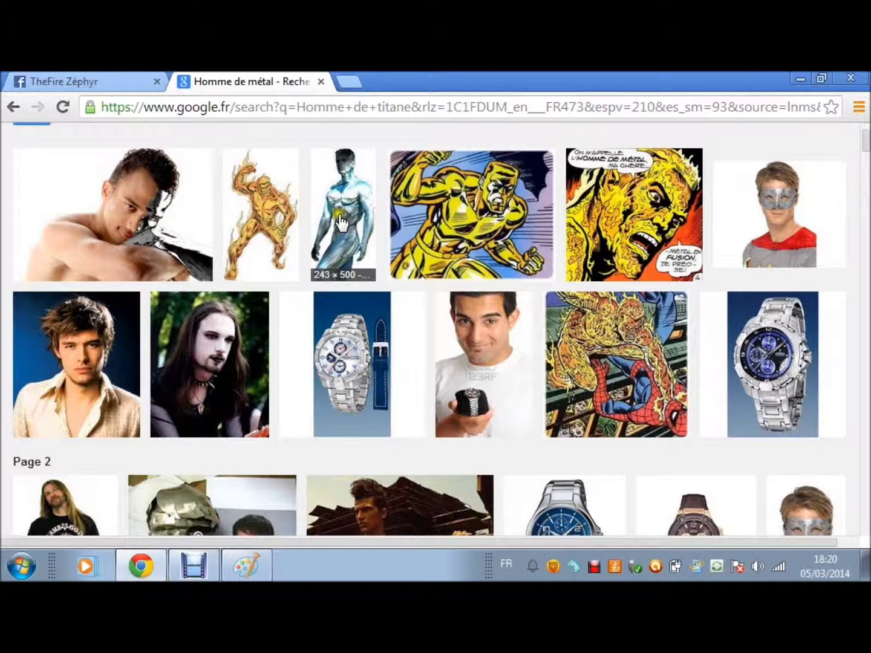
pyautogui.scroll(-1, 340, 221)
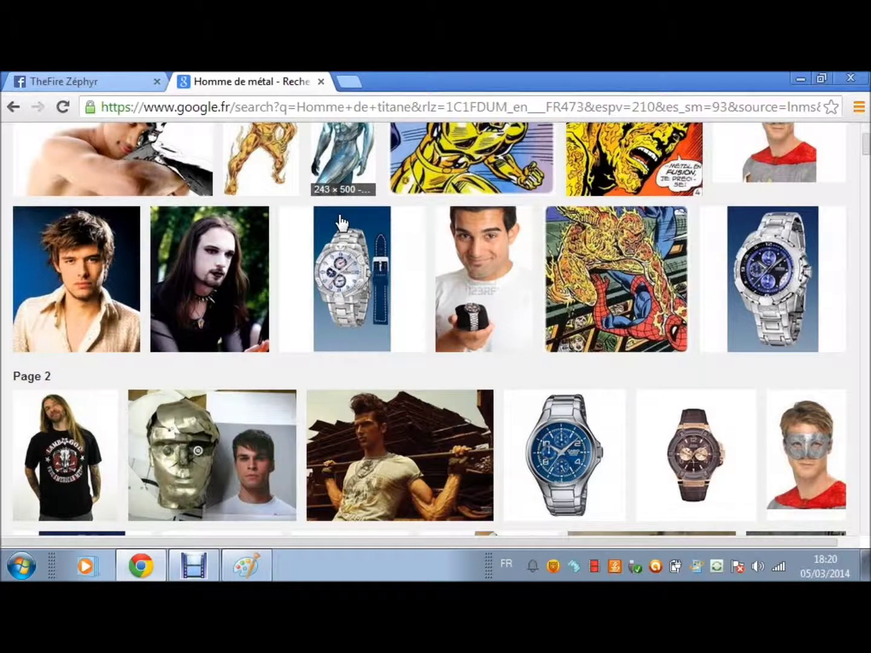
# - Search Google Images for "Golem métal"
pyautogui.click(331, 148)
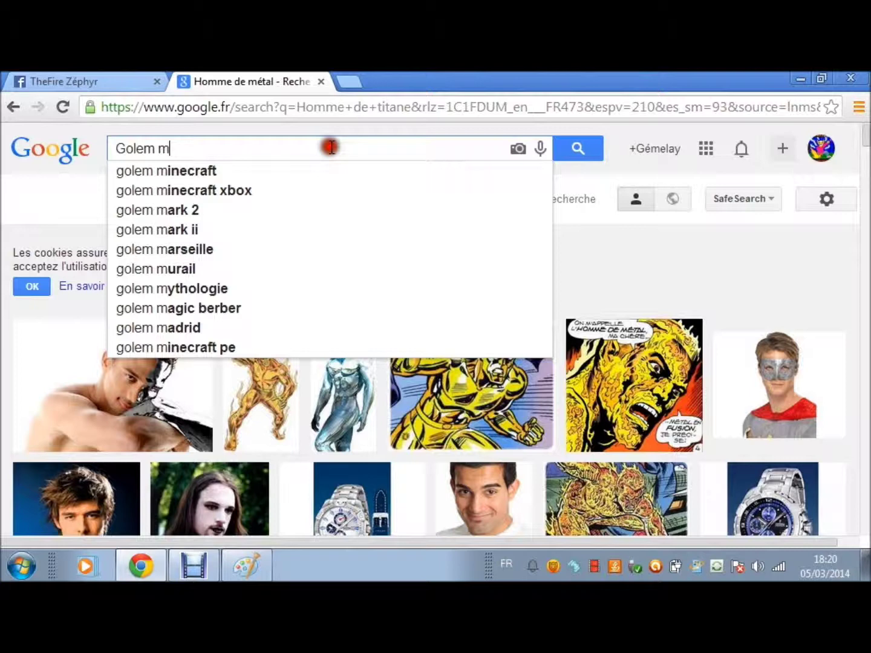
pyautogui.write('ét')
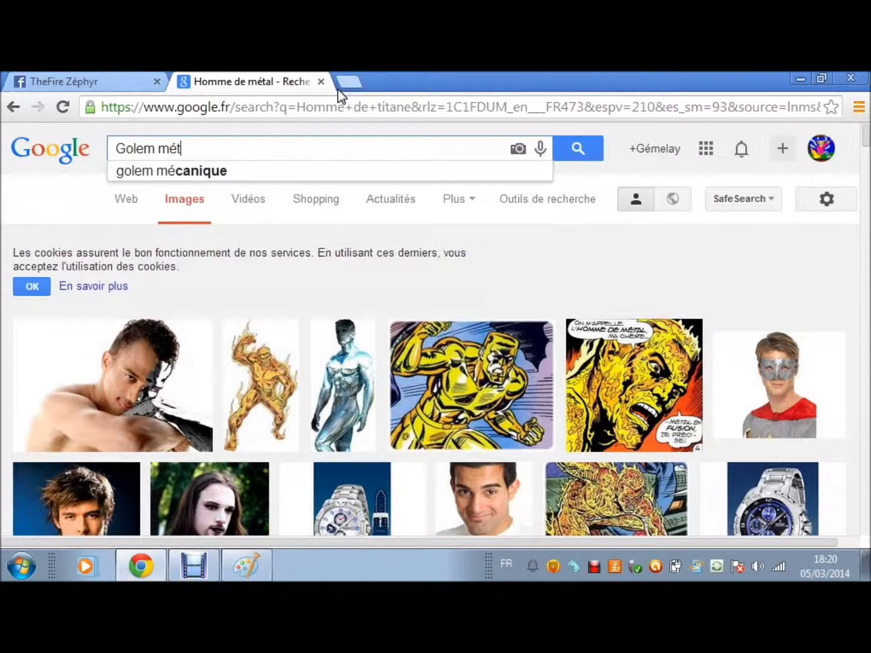
pyautogui.write('al')
pyautogui.press('Return')
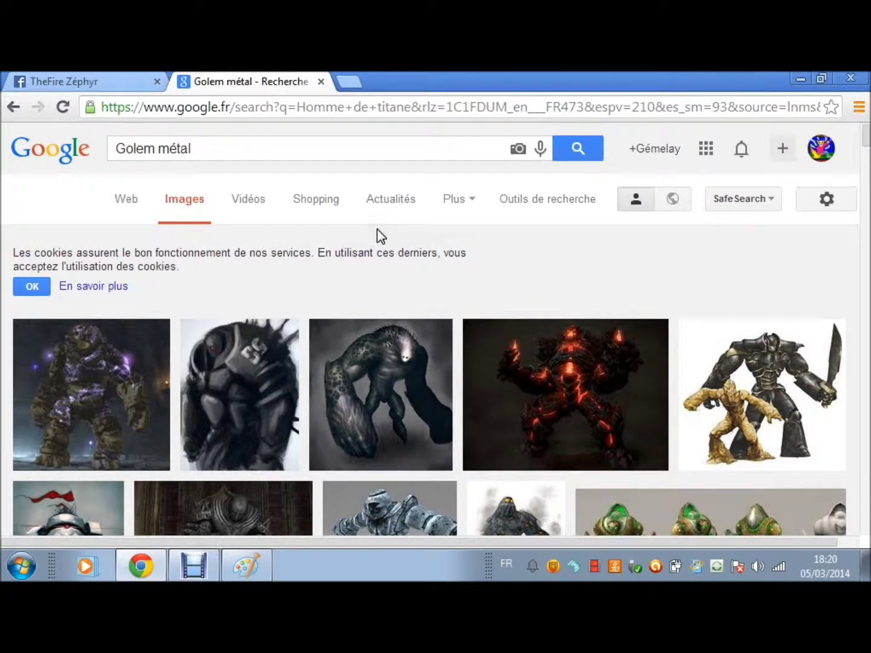
# - Browse the "Golem métal" image results for a suitable metal golem picture
pyautogui.scroll(-10, 395, 308)
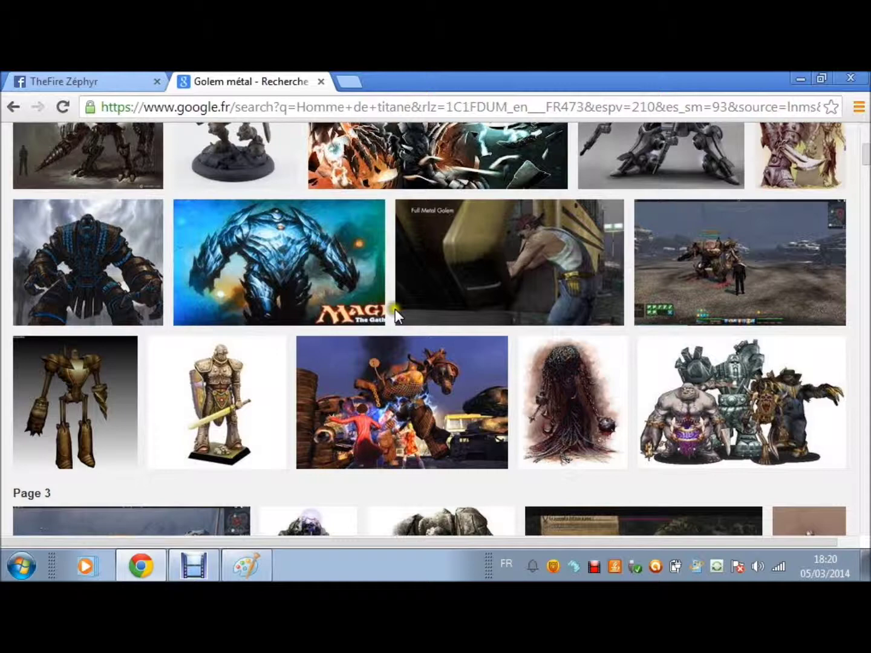
pyautogui.scroll(-1, 394, 311)
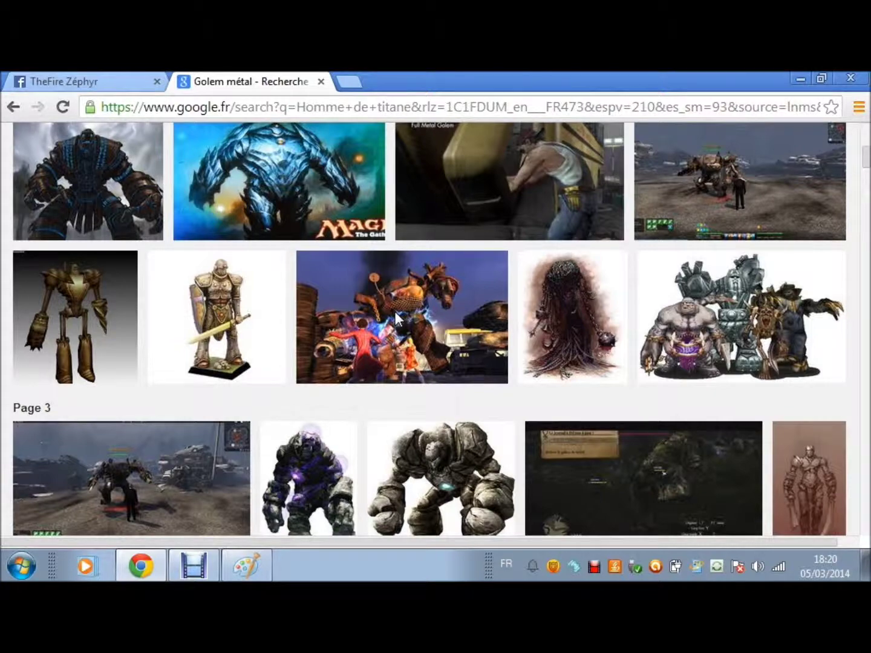
pyautogui.scroll(-3, 394, 311)
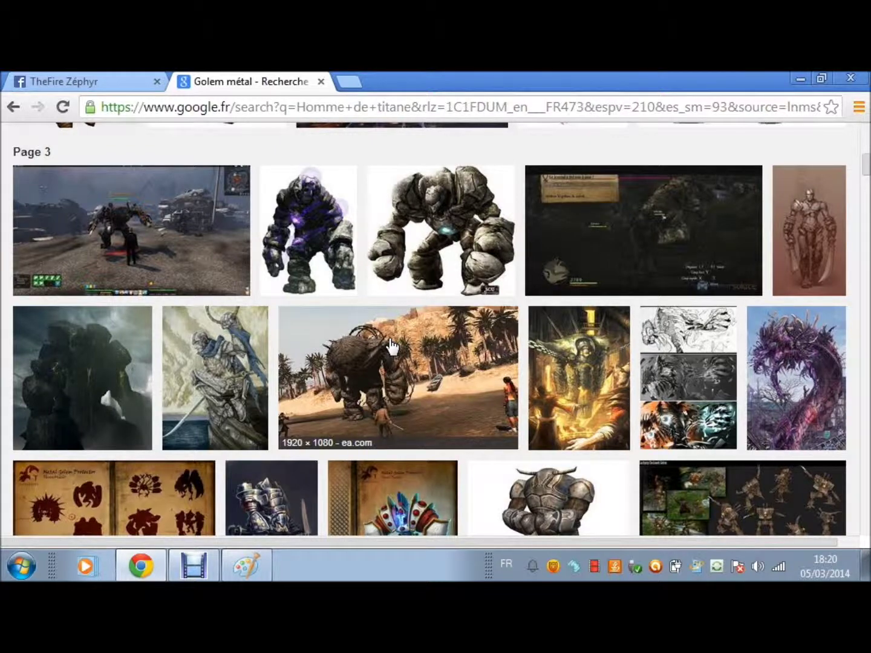
pyautogui.scroll(-4, 392, 347)
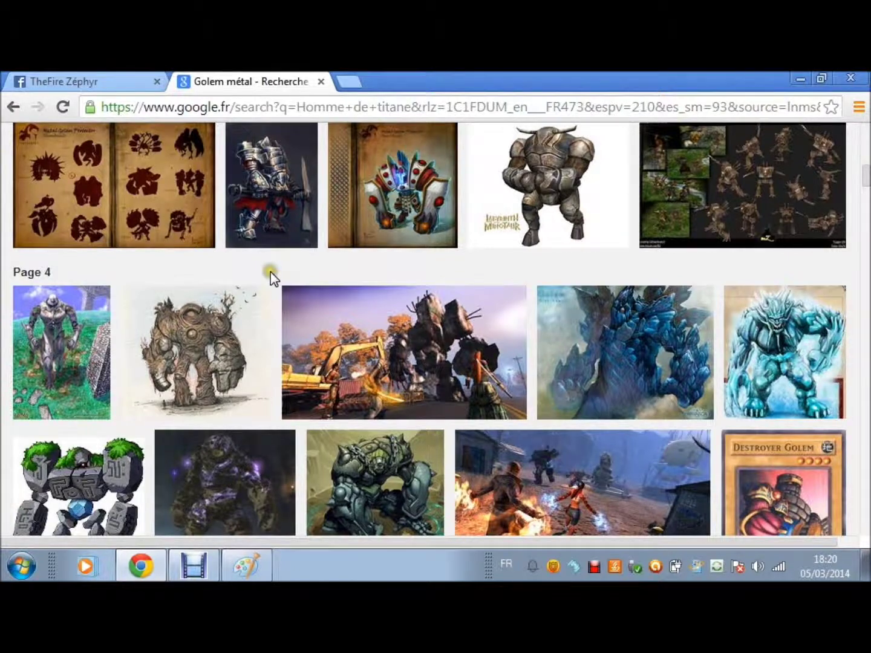
pyautogui.scroll(-5, 514, 336)
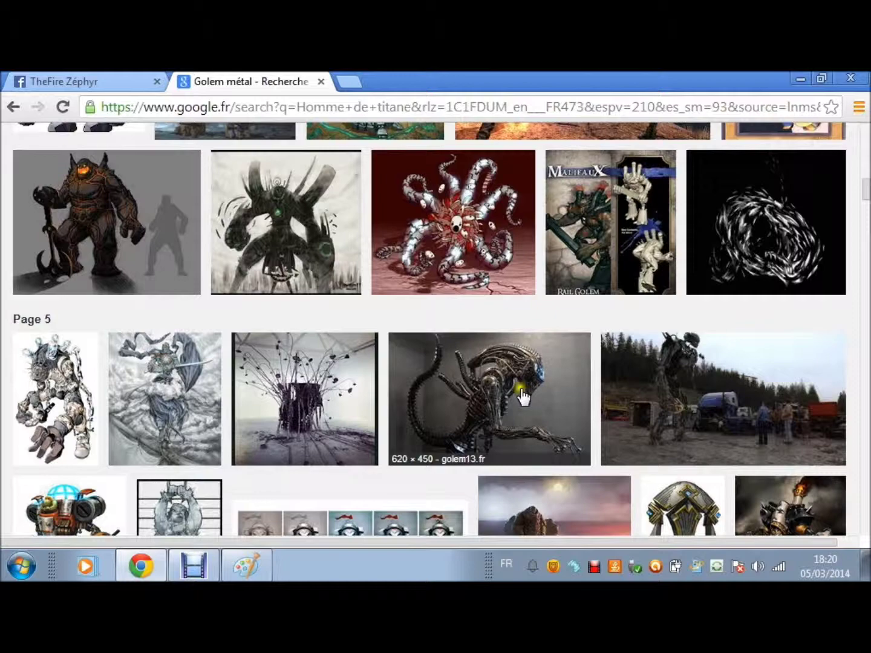
pyautogui.scroll(-4, 521, 396)
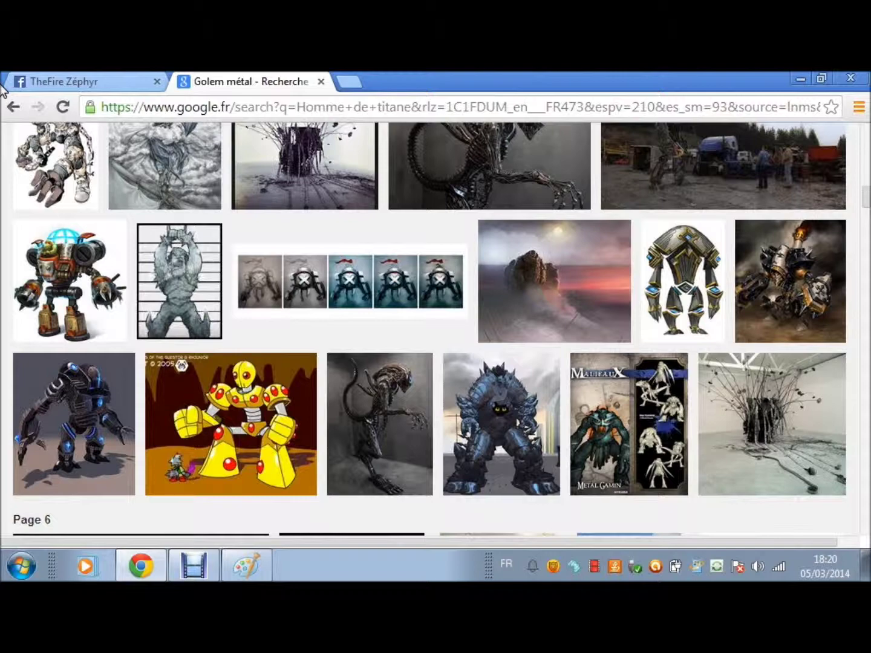
pyautogui.scroll(-3, 487, 334)
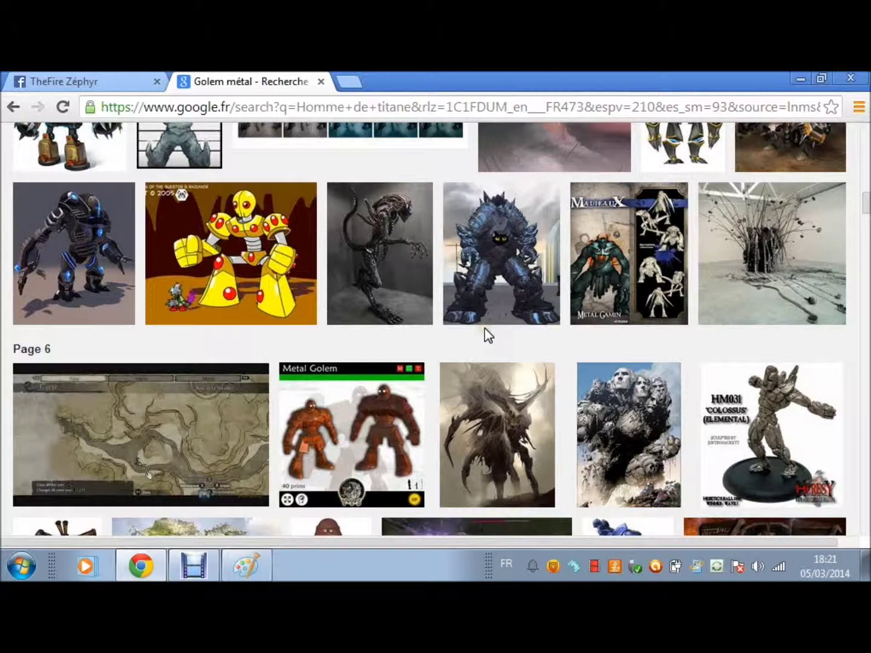
pyautogui.scroll(-7, 131, 342)
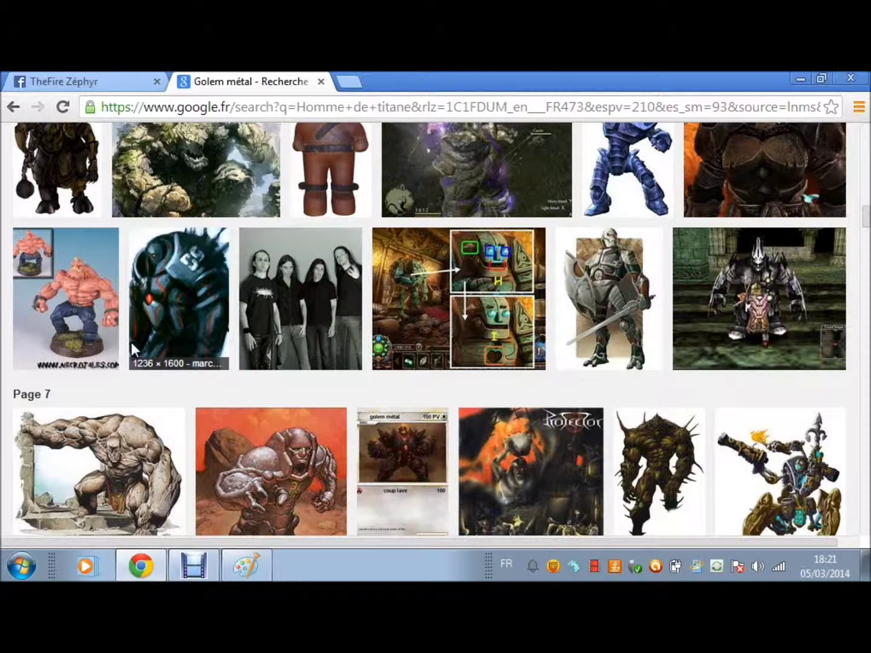
pyautogui.scroll(-7, 131, 342)
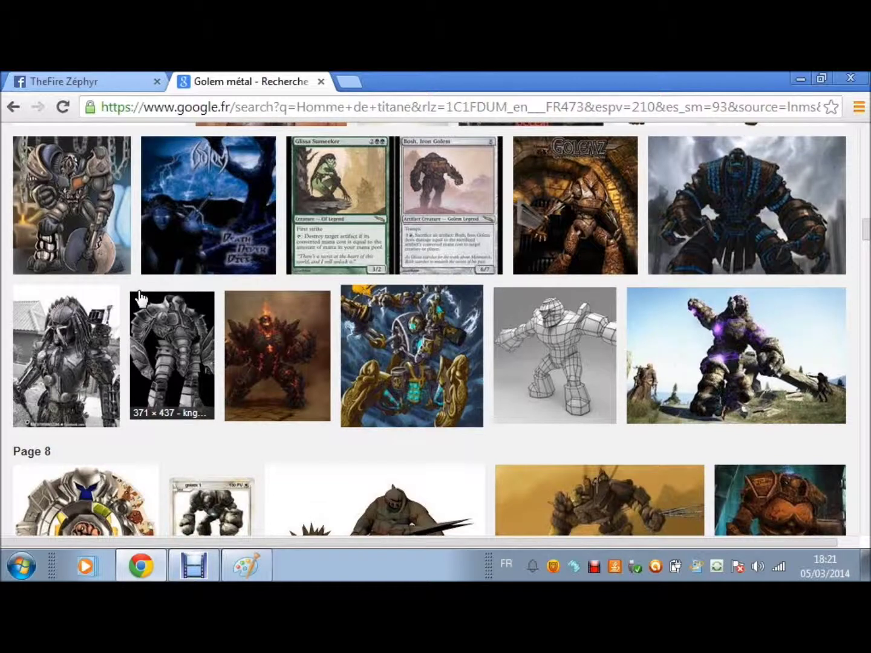
pyautogui.scroll(-1, 138, 297)
pyautogui.scroll(1, 138, 298)
pyautogui.scroll(10, 138, 297)
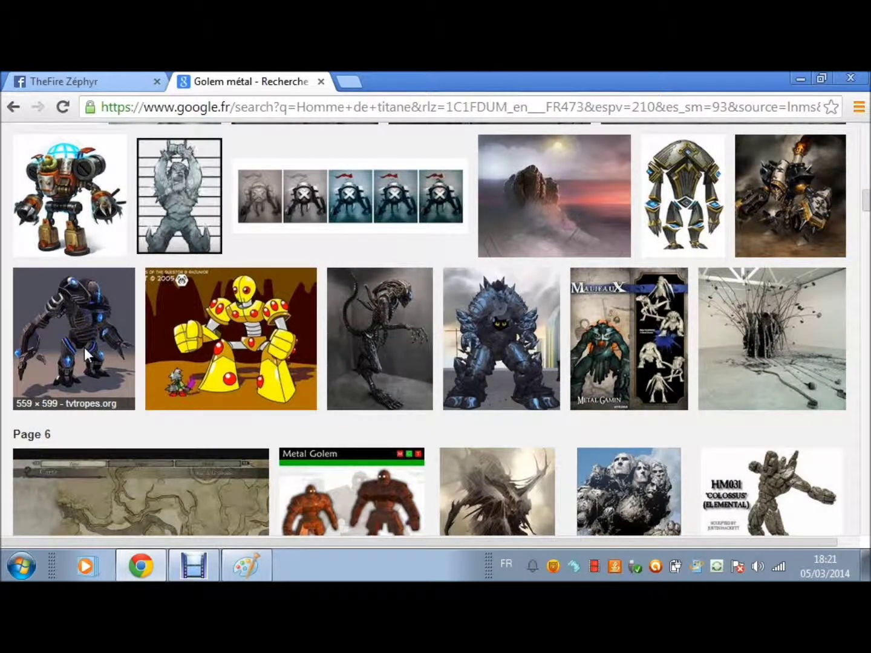
# - Copy the black robot golem image with blue lights into Paint and place it in the canvas's upper-right corner
pyautogui.rightClick(84, 347)
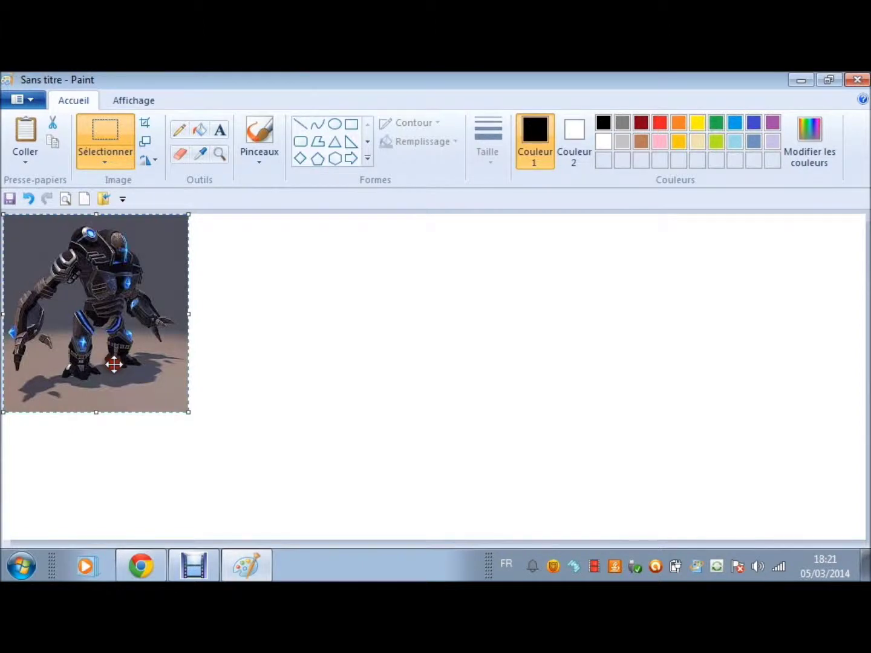
pyautogui.moveTo(114, 364); pyautogui.dragTo(740, 347)
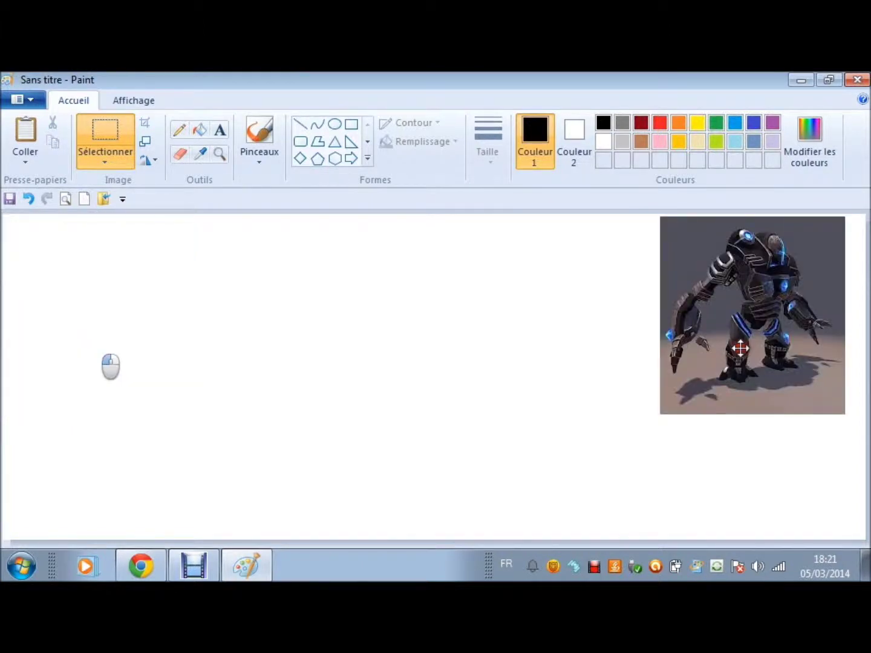
pyautogui.moveTo(740, 348); pyautogui.dragTo(780, 338)
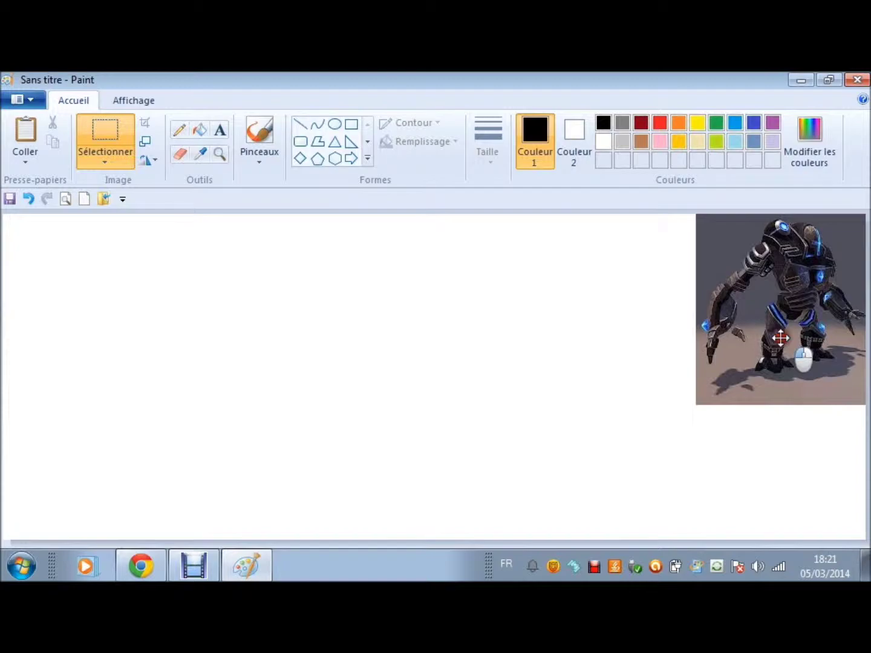
# - Copy the grey muscular metal golem picture from the "Golem métal" results into Paint and place it in the canvas's lower-right corner, below the black robot
pyautogui.click(140, 566)
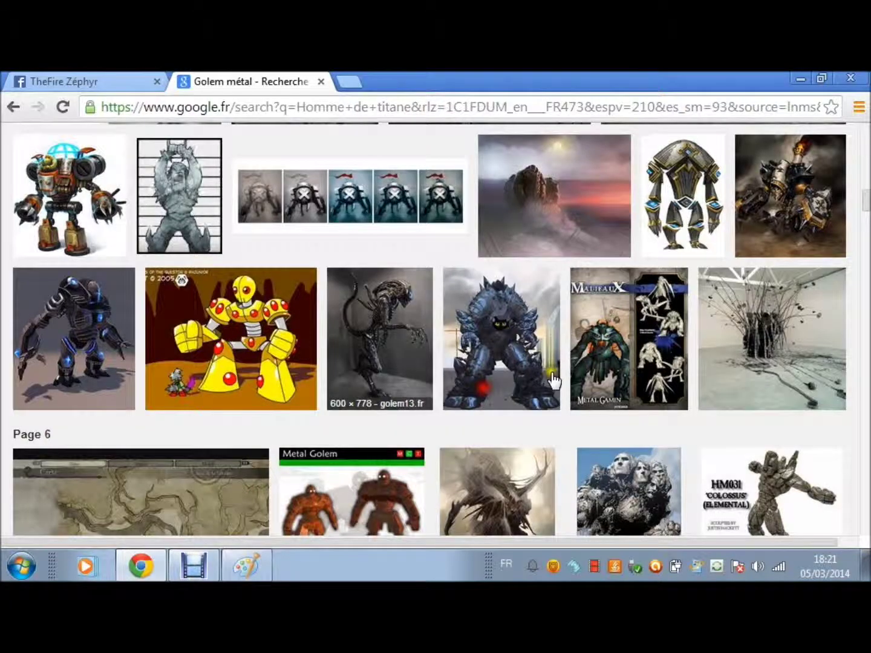
pyautogui.scroll(-10, 552, 380)
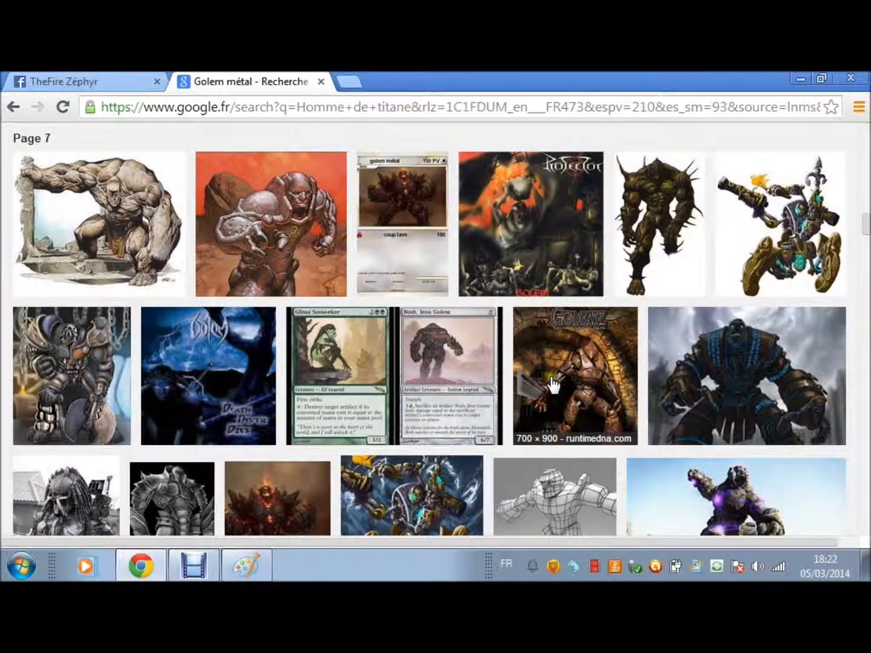
pyautogui.scroll(-2, 552, 381)
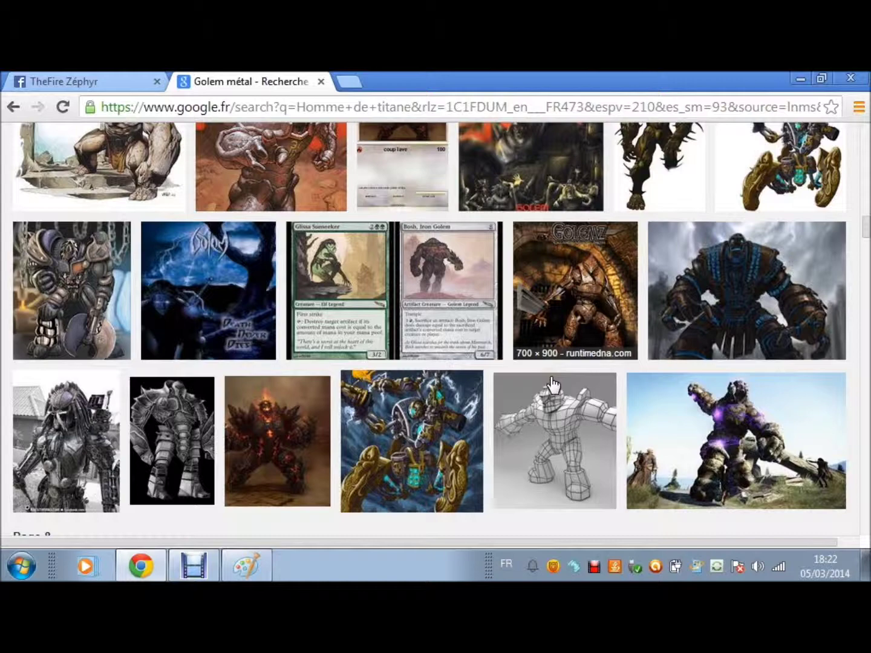
pyautogui.scroll(-6, 552, 382)
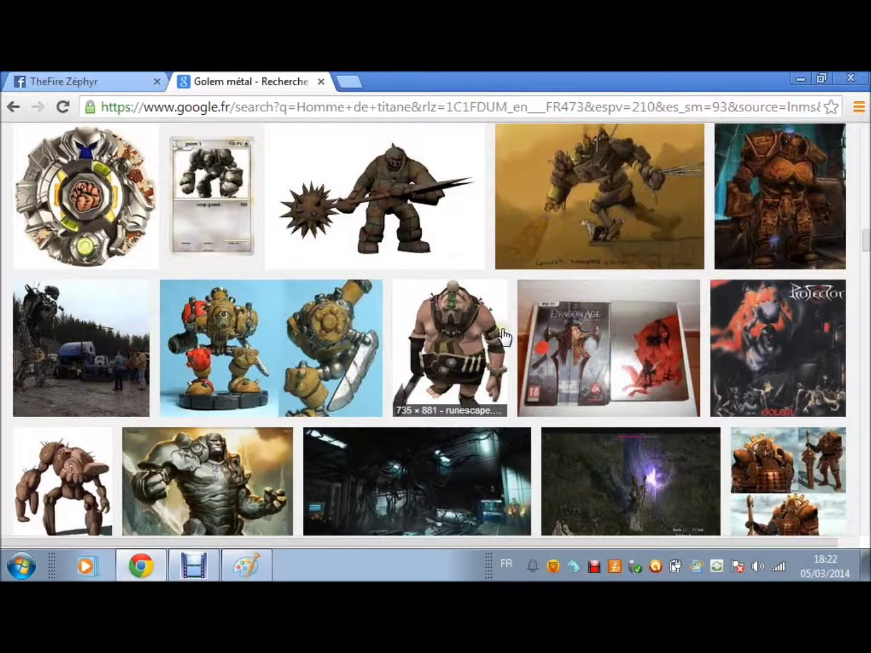
pyautogui.scroll(-6, 484, 345)
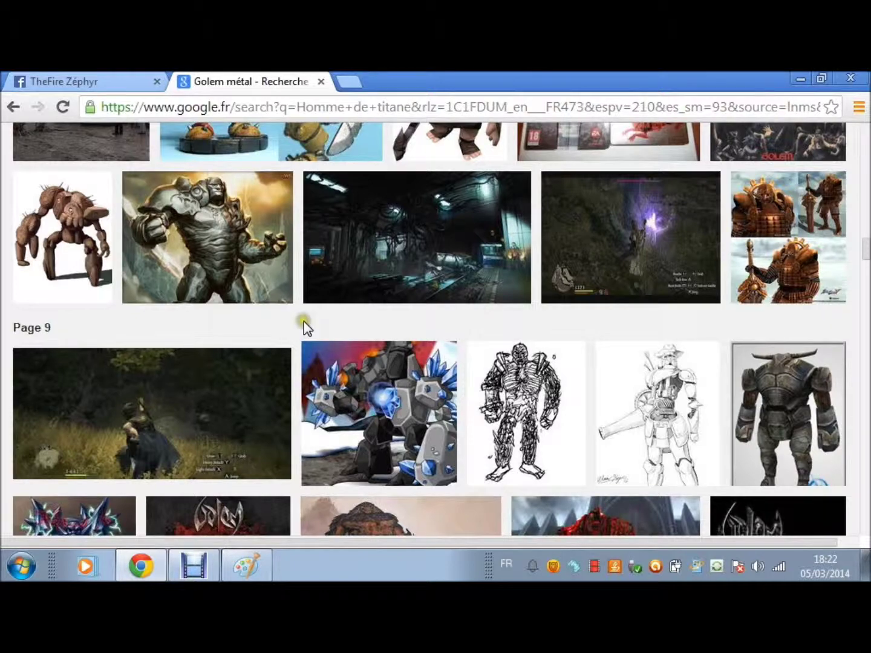
pyautogui.hotkey('alt', 'Tab')
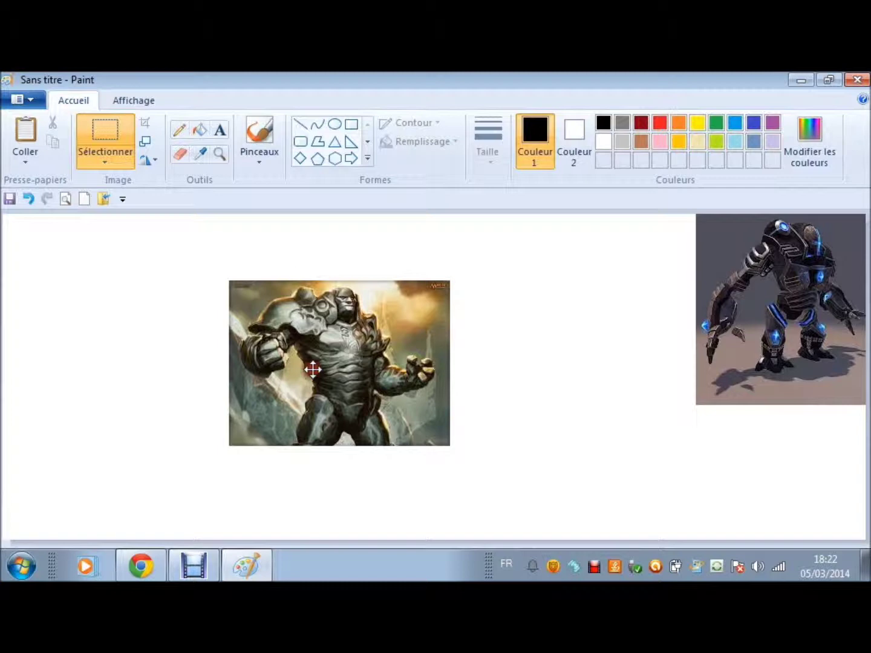
pyautogui.moveTo(312, 370); pyautogui.dragTo(751, 466)
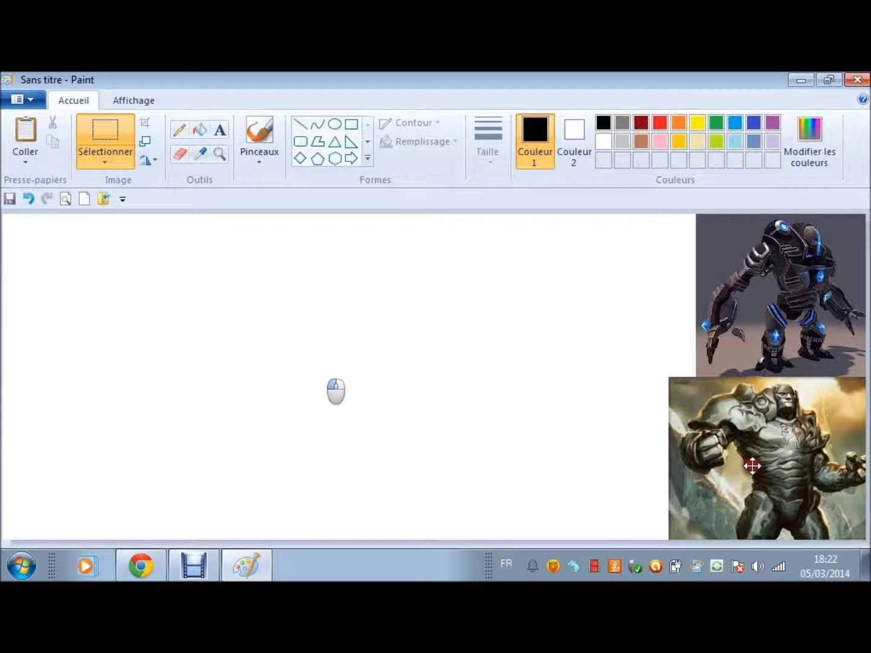
pyautogui.moveTo(752, 465); pyautogui.dragTo(758, 466)
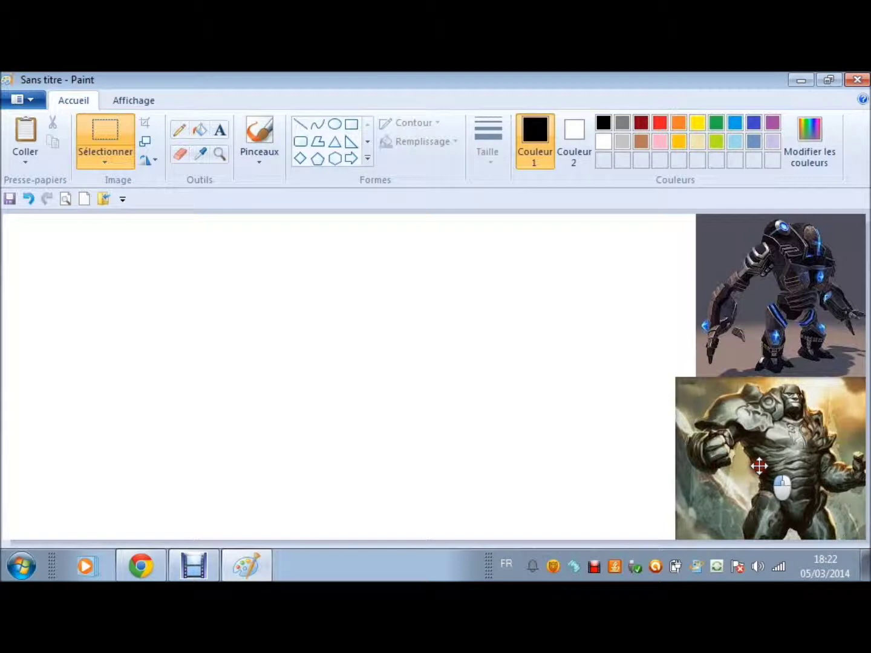
# - Search Google Images for "tyrannosaure" and look through the result pages for a suitable dinosaur picture
pyautogui.hotkey('alt', 'Tab')
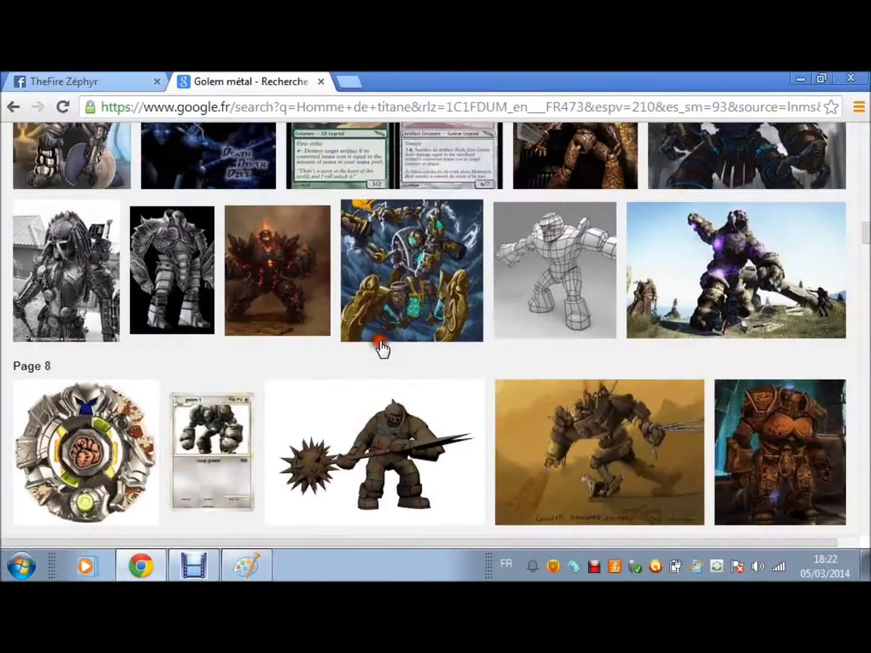
pyautogui.scroll(2, 381, 347)
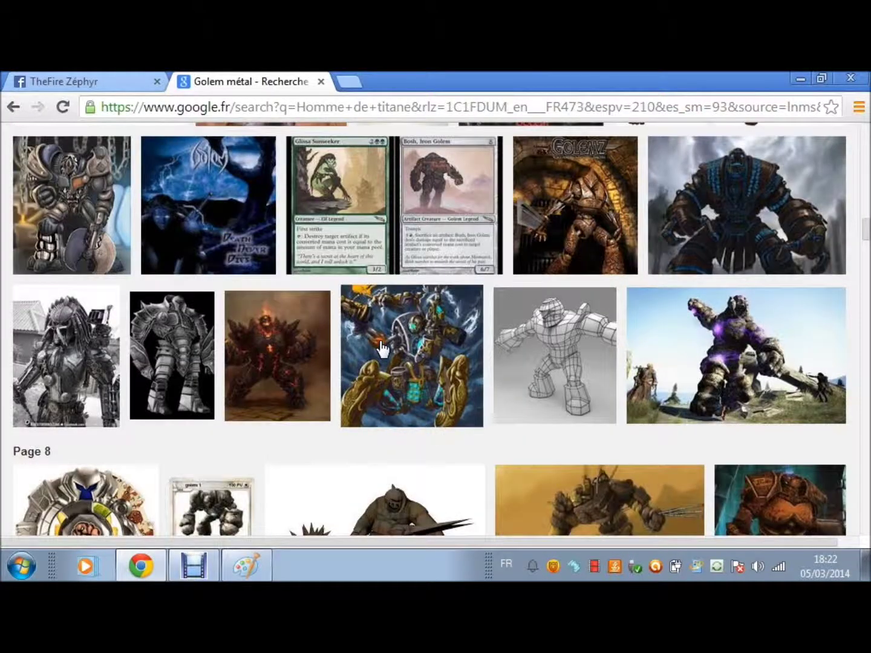
pyautogui.click(361, 234)
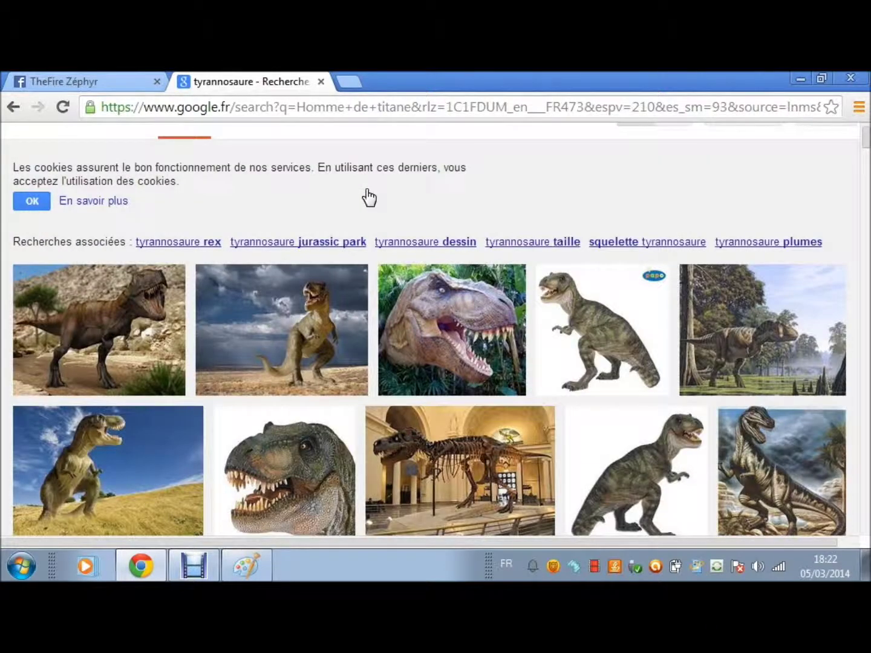
pyautogui.scroll(-4, 369, 200)
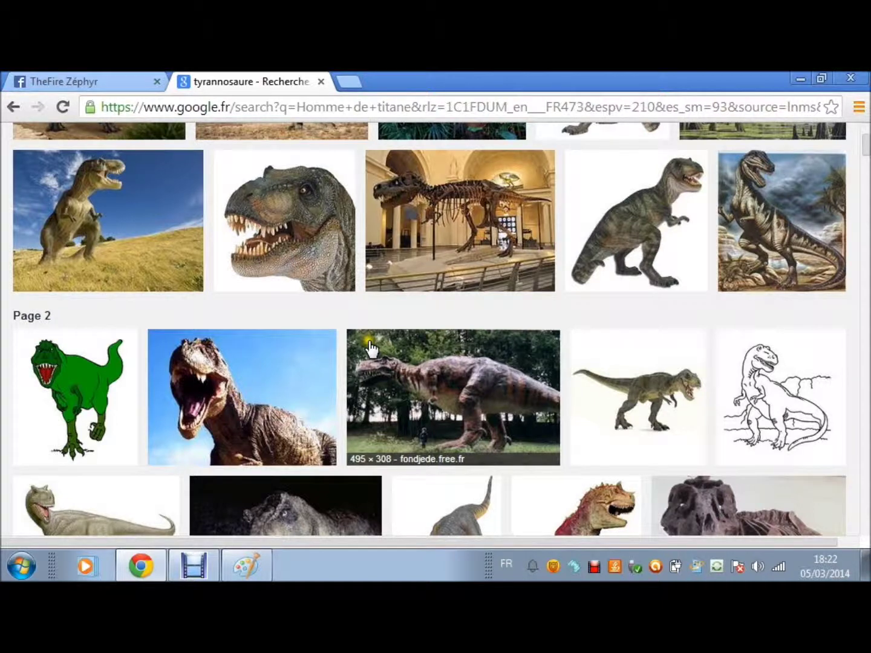
pyautogui.scroll(-1, 370, 349)
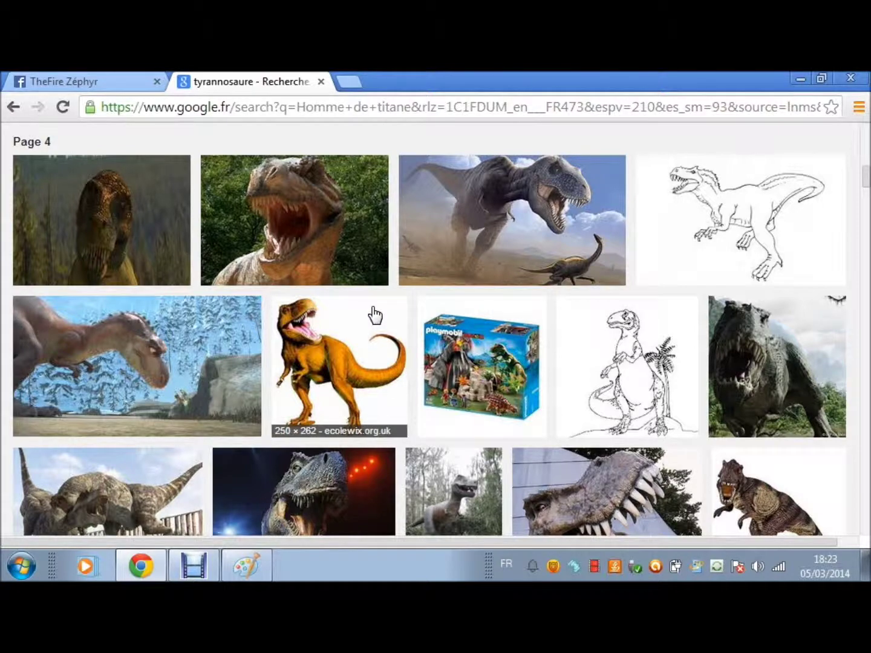
pyautogui.scroll(-7, 375, 314)
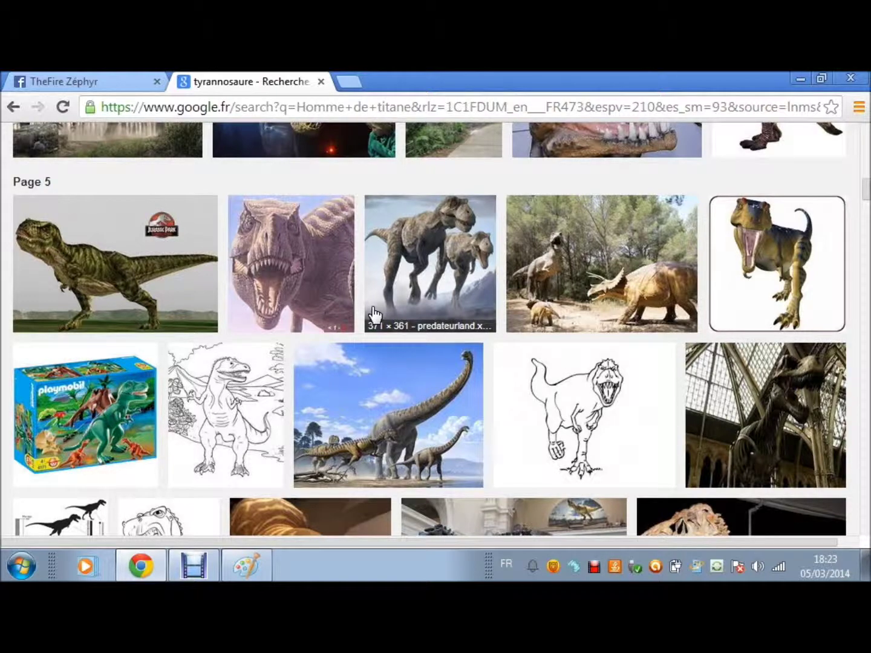
pyautogui.scroll(-10, 375, 315)
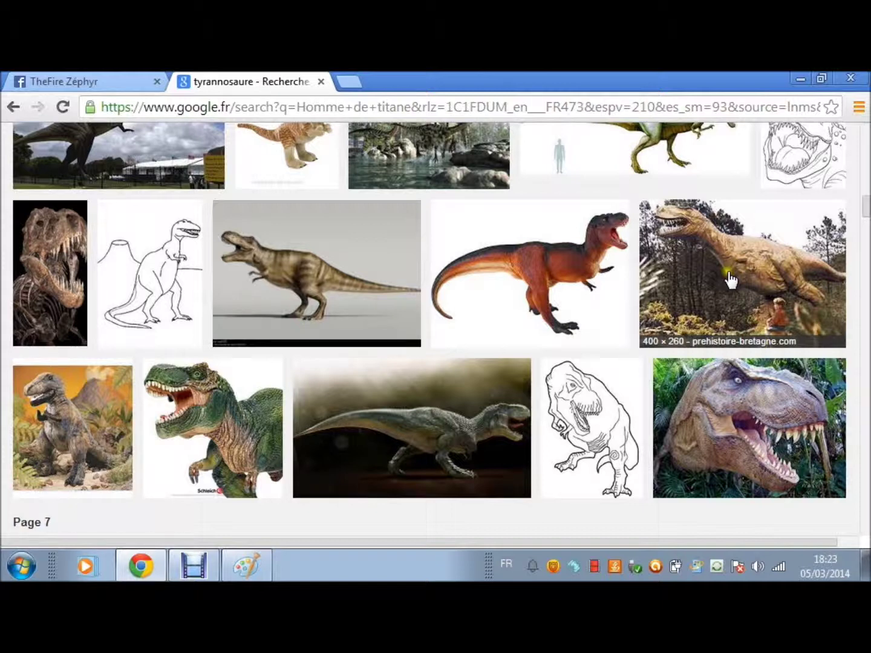
pyautogui.scroll(-6, 516, 311)
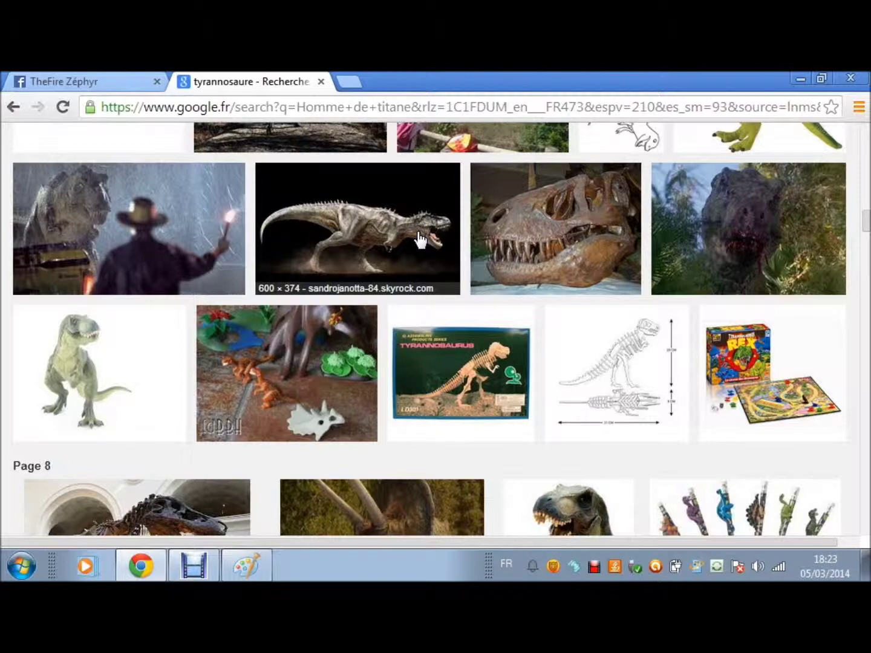
# - Refine the image search to "tyrannosaure attaque"
pyautogui.press('Home')
pyautogui.click(427, 140)
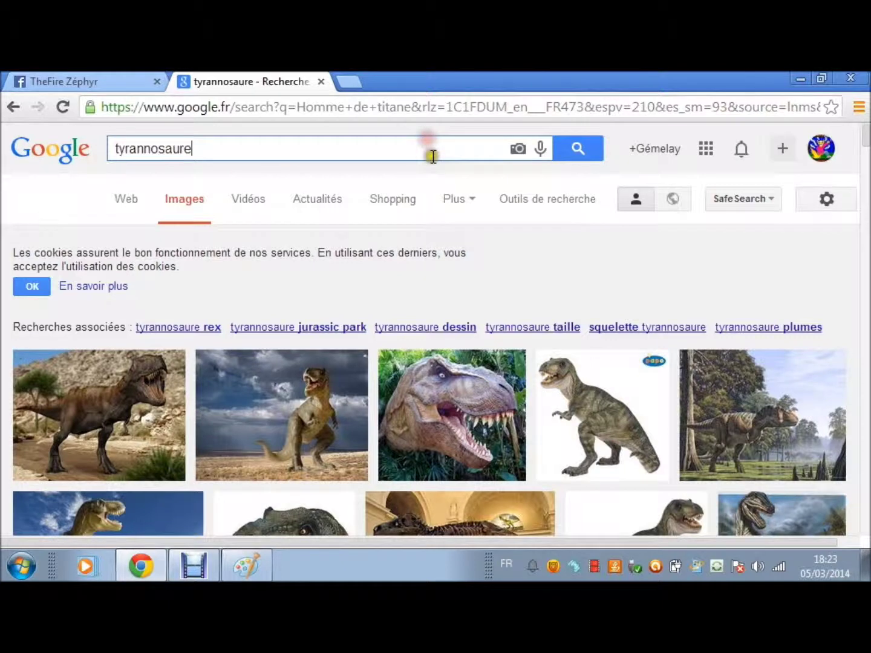
pyautogui.write('attaque')
pyautogui.press('Return')
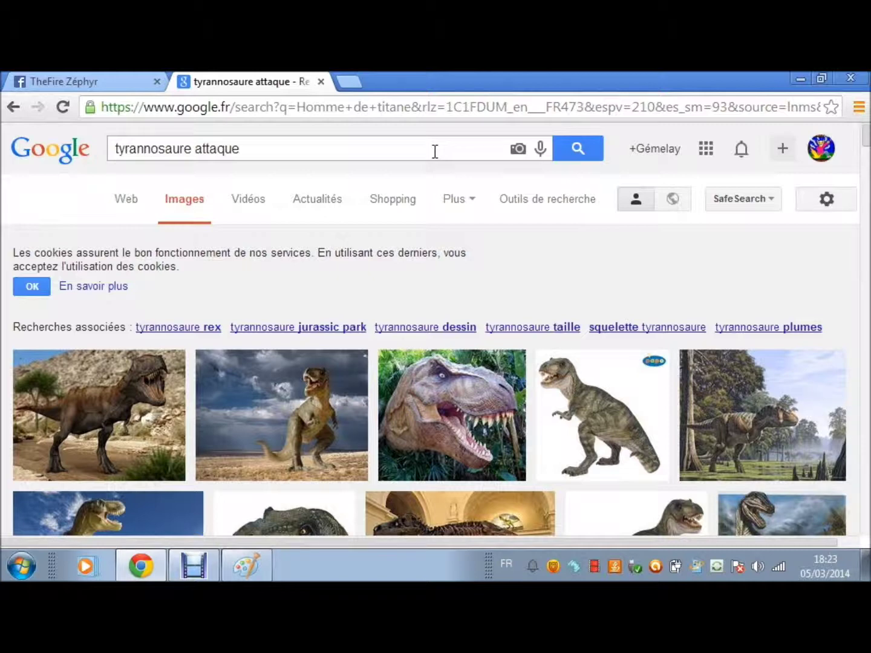
# - Bring the tyrannosaur under a cloudy sky into Paint, cut out the dinosaur and place it at the canvas's upper edge beside the black robot
pyautogui.scroll(-10, 417, 242)
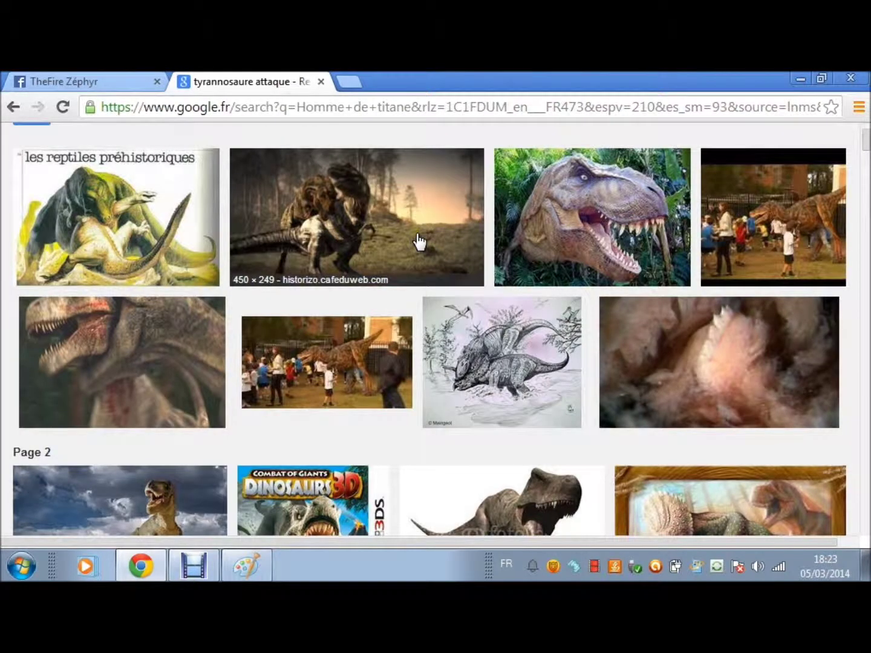
pyautogui.scroll(-5, 418, 242)
pyautogui.click(248, 566)
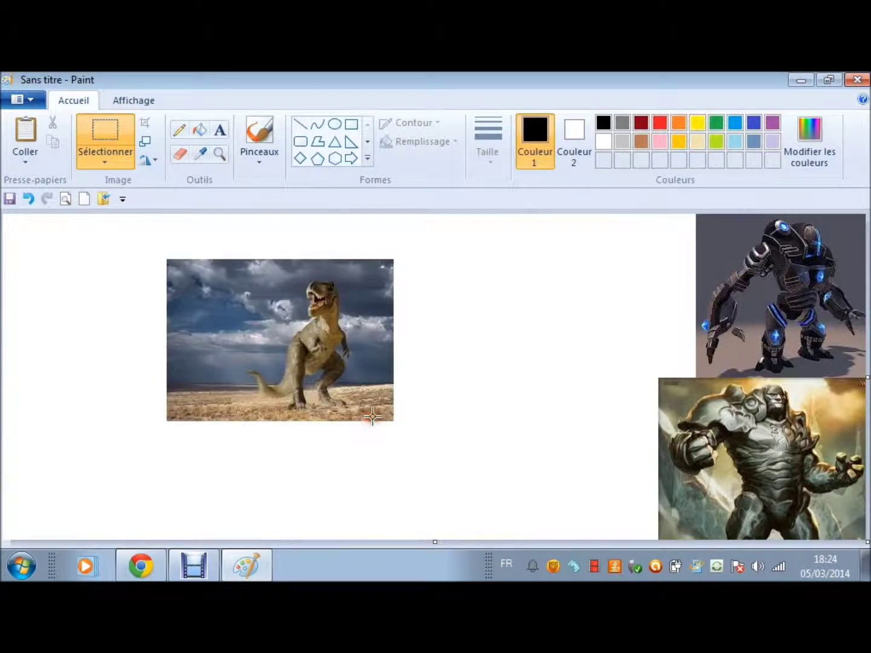
pyautogui.moveTo(320, 344); pyautogui.dragTo(530, 345)
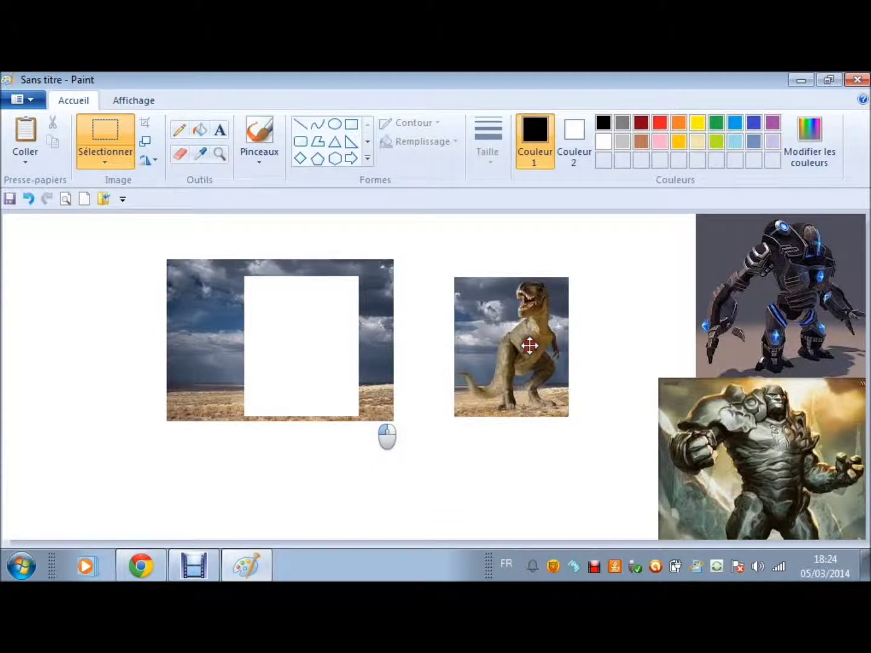
pyautogui.moveTo(530, 345); pyautogui.dragTo(590, 313)
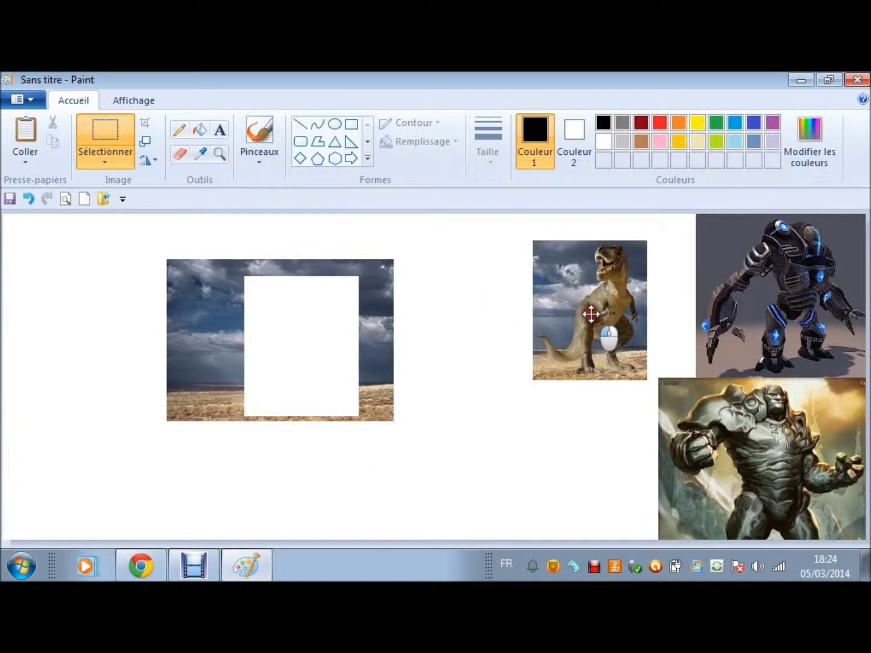
pyautogui.moveTo(591, 313); pyautogui.dragTo(641, 286)
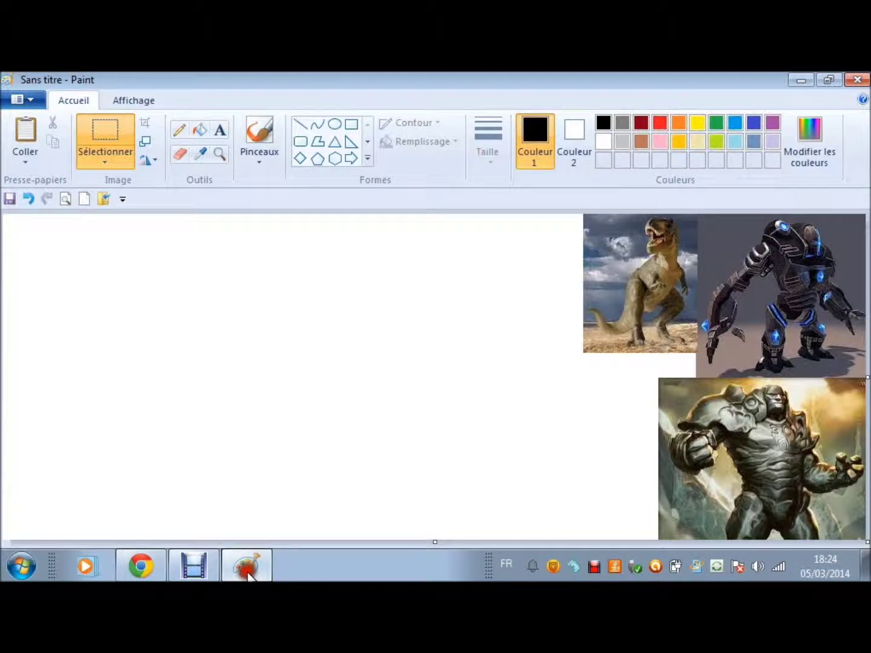
# - Find the dark grey running tyrannosaur model in the "tyrannosaure attaque" results and paste its picture into Paint
pyautogui.click(134, 566)
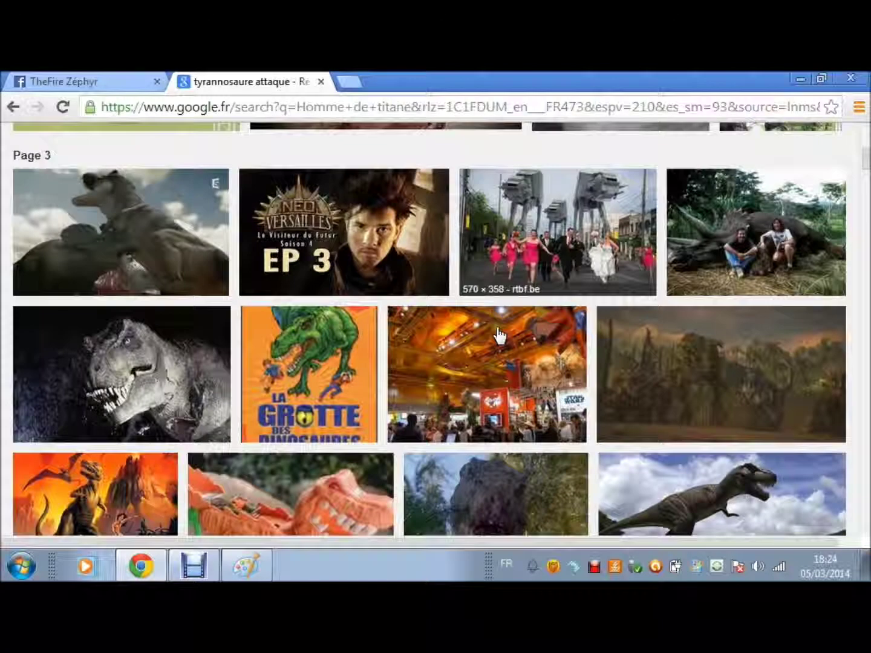
pyautogui.scroll(-1, 496, 334)
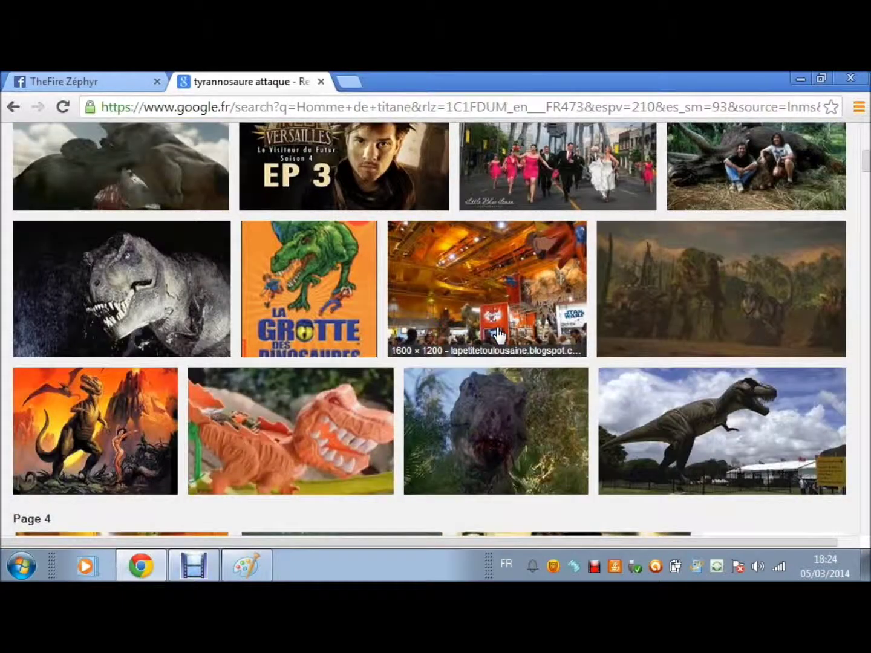
pyautogui.scroll(-8, 497, 334)
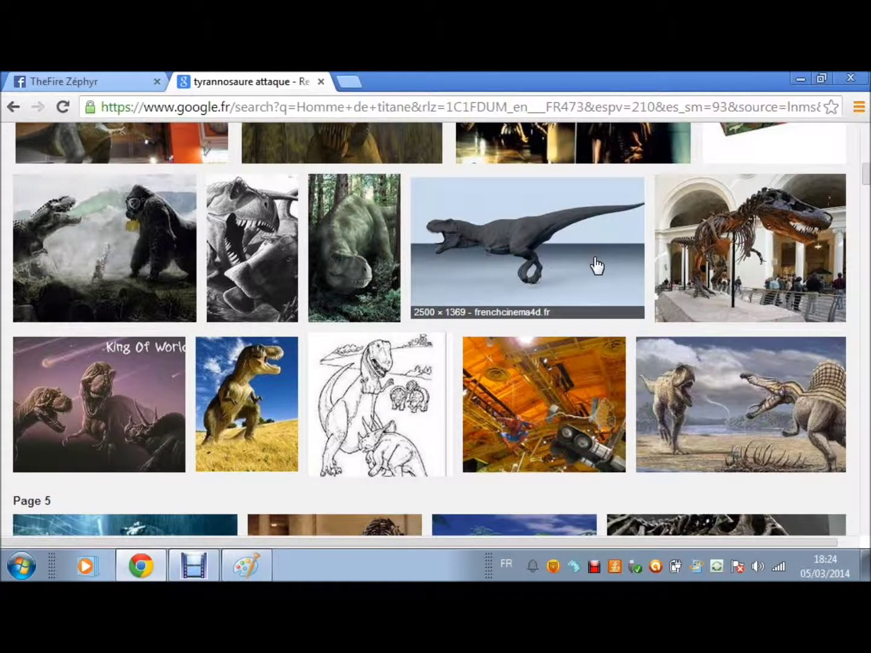
pyautogui.hotkey('alt', 'Tab')
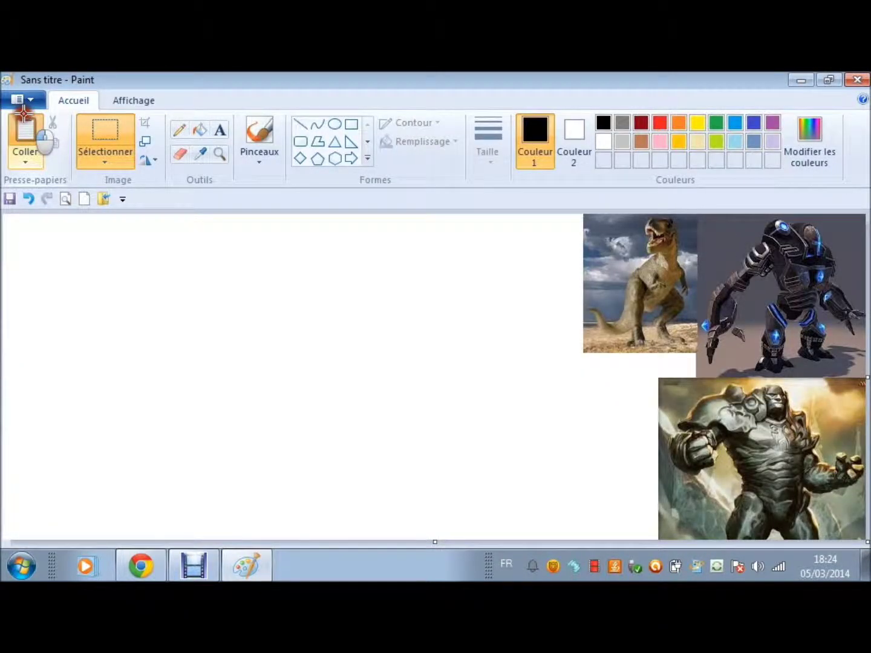
pyautogui.click(23, 113)
# - Cut the dark grey tyrannosaur out of its picture and place it at the canvas's lower edge, against the grey golem picture
pyautogui.moveTo(383, 304); pyautogui.dragTo(150, 399)
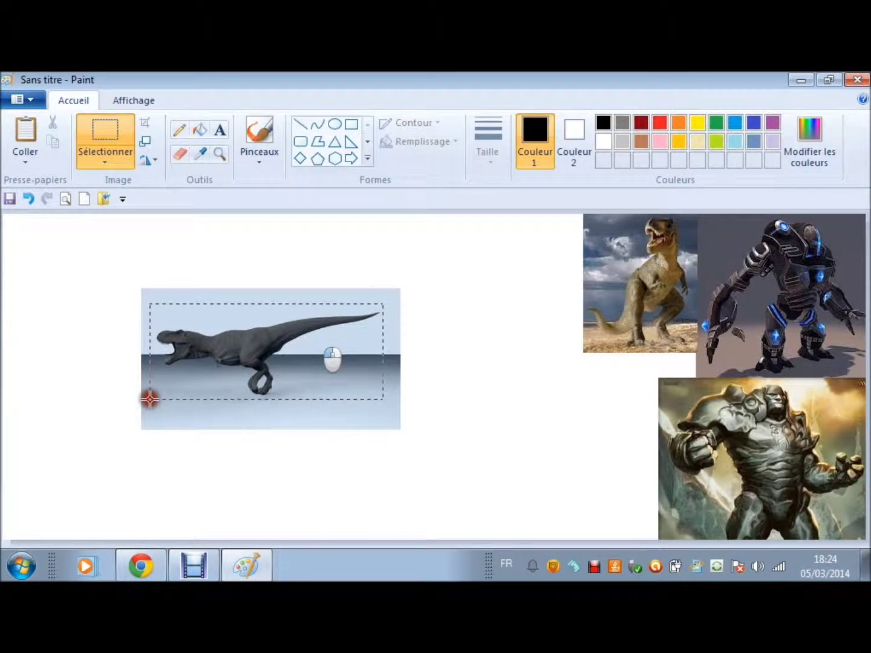
pyautogui.moveTo(150, 399); pyautogui.dragTo(150, 399)
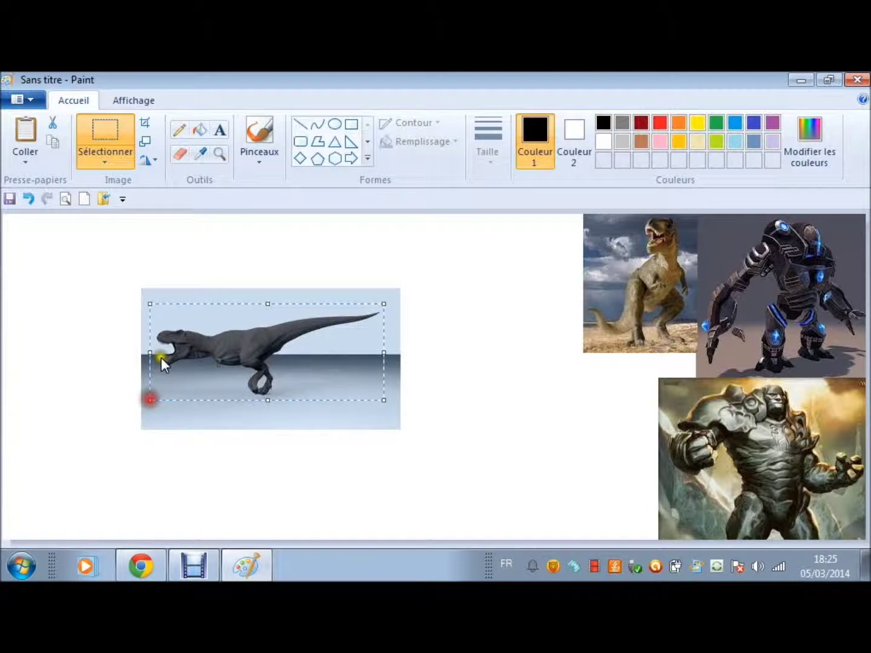
pyautogui.moveTo(222, 367); pyautogui.dragTo(503, 461)
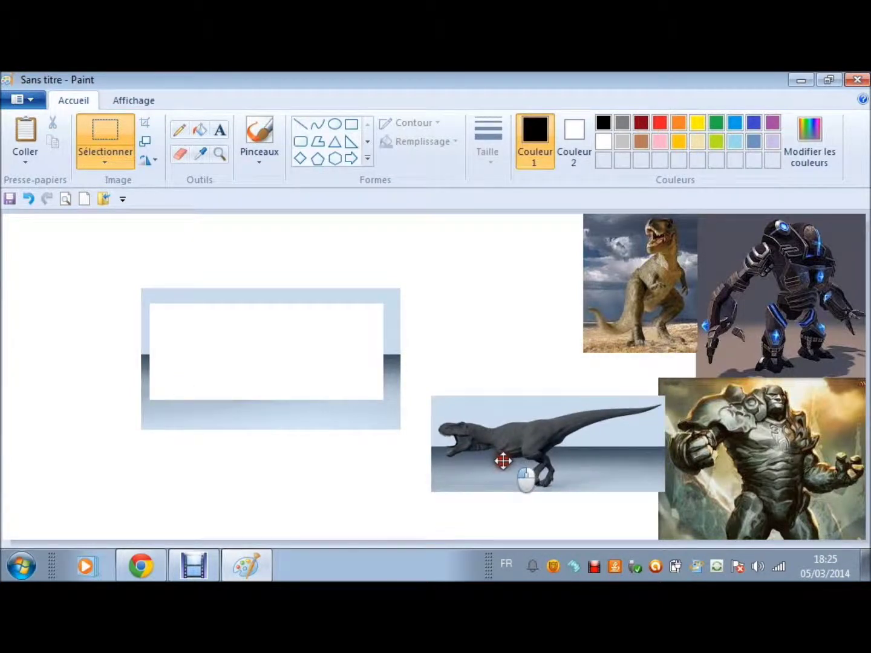
pyautogui.moveTo(503, 461); pyautogui.dragTo(503, 514)
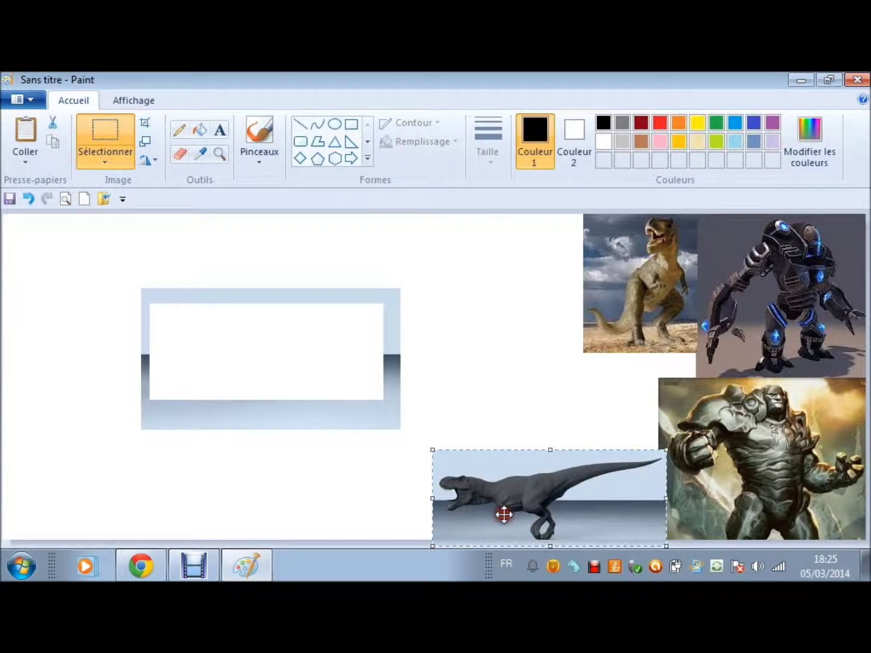
# - Remove the leftover blue-grey background frame of the running tyrannosaur picture from the canvas
pyautogui.moveTo(132, 273); pyautogui.dragTo(410, 461)
pyautogui.moveTo(311, 370); pyautogui.dragTo(25, 283)
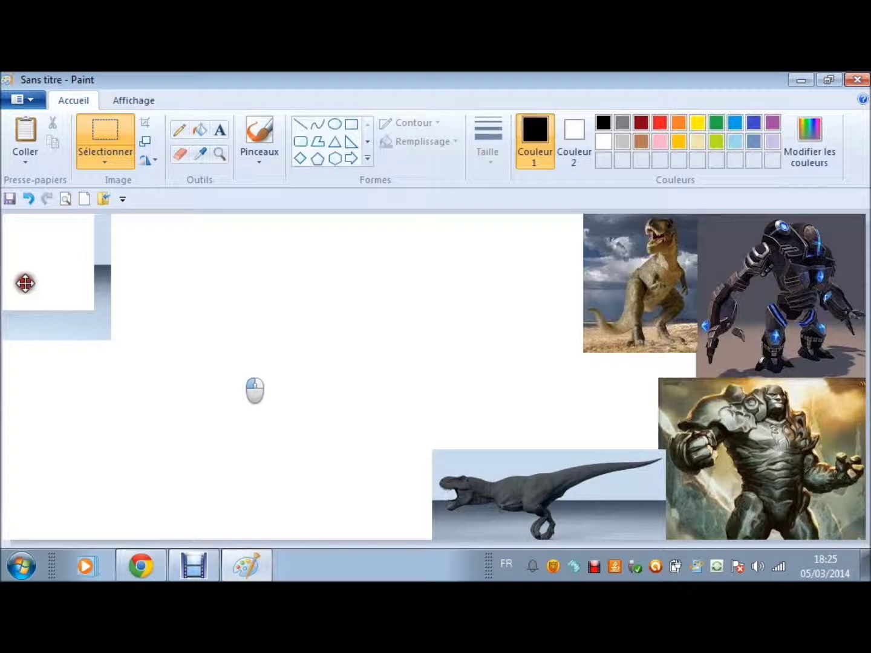
pyautogui.press('Delete')
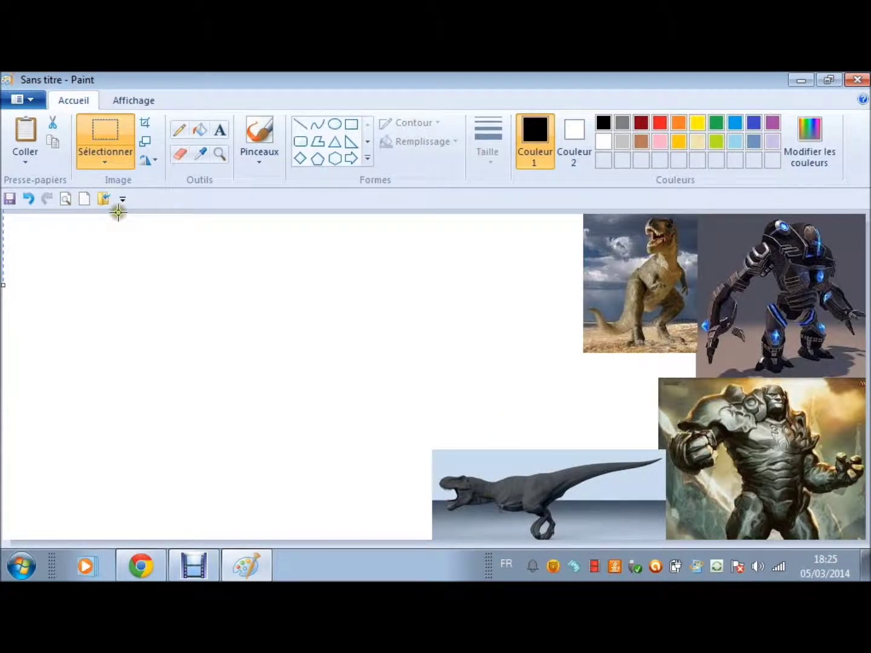
pyautogui.click(194, 566)
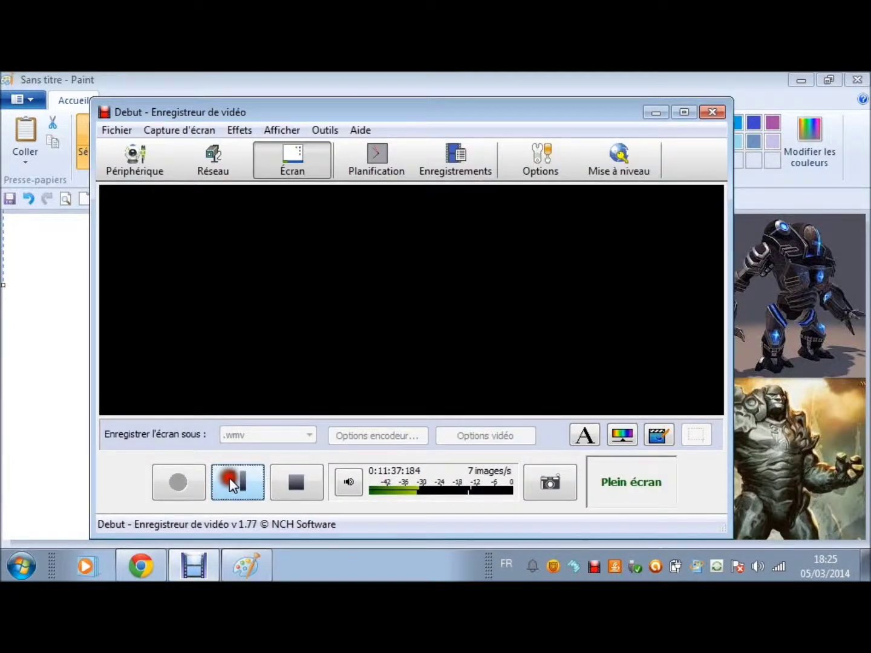
pyautogui.click(230, 478)
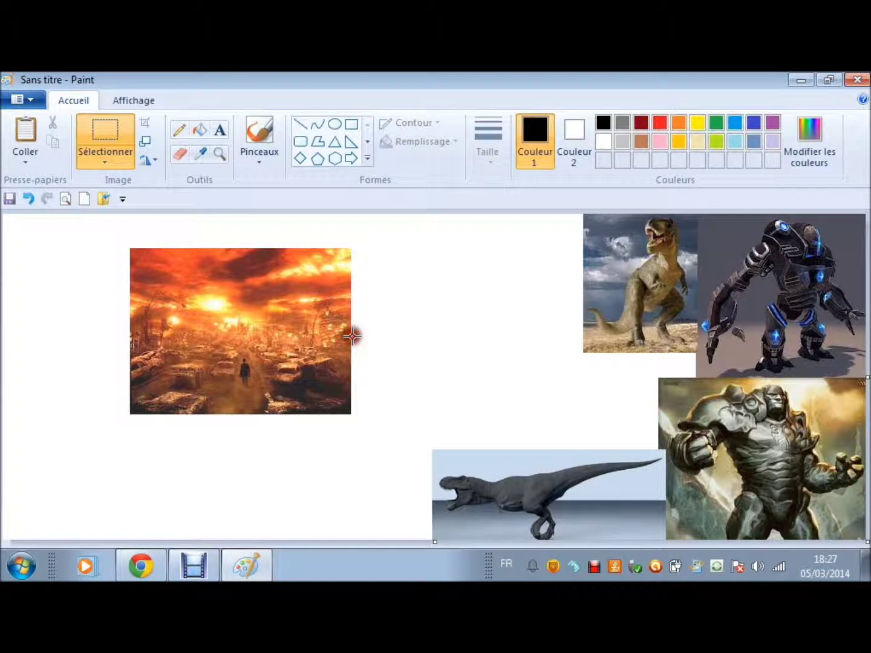
# - Move the cut-out fiery sky from the apocalyptic landscape to just above the running tyrannosaur picture
pyautogui.moveTo(180, 284); pyautogui.dragTo(501, 396)
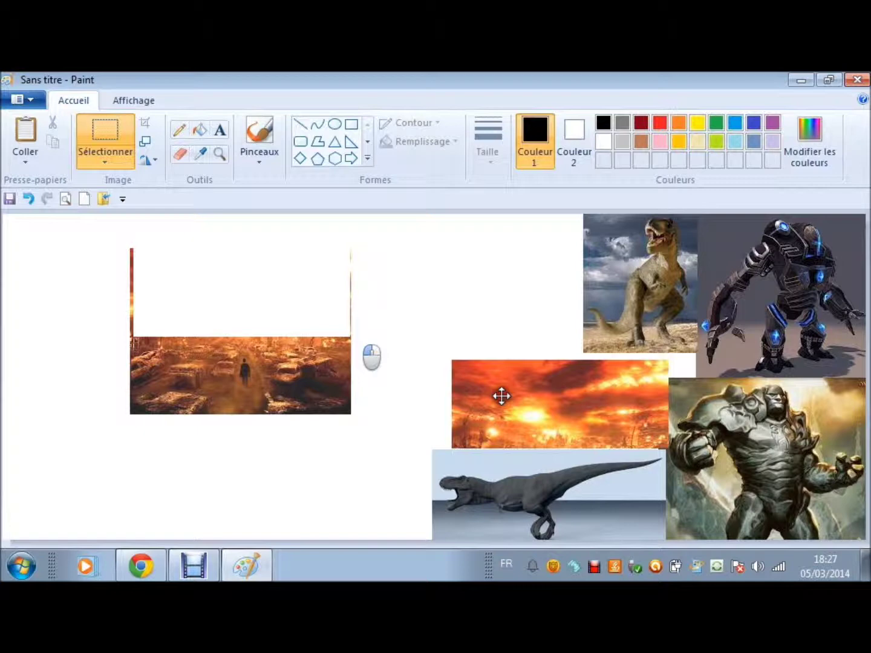
pyautogui.moveTo(501, 396); pyautogui.dragTo(500, 394)
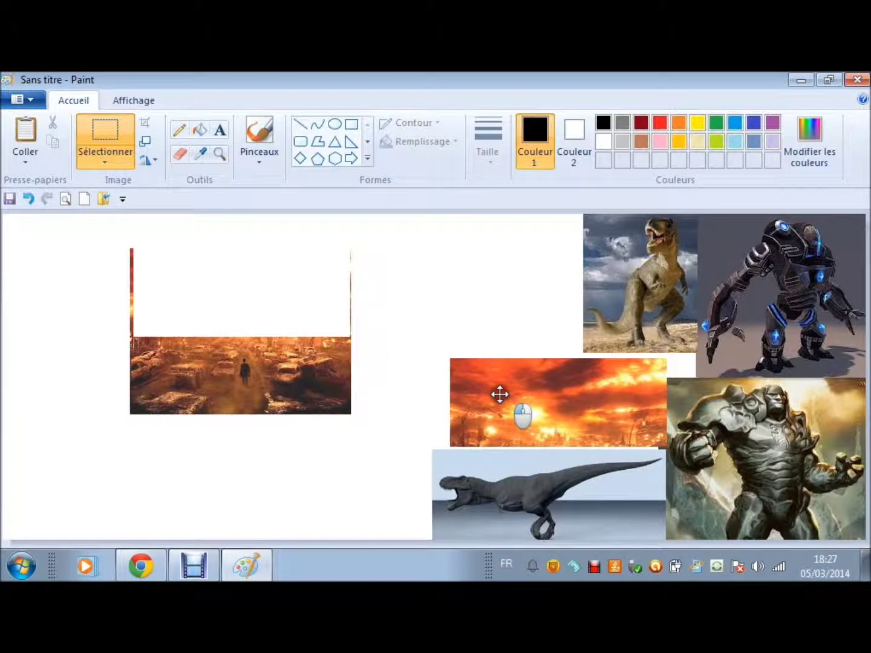
pyautogui.moveTo(500, 394); pyautogui.dragTo(497, 399)
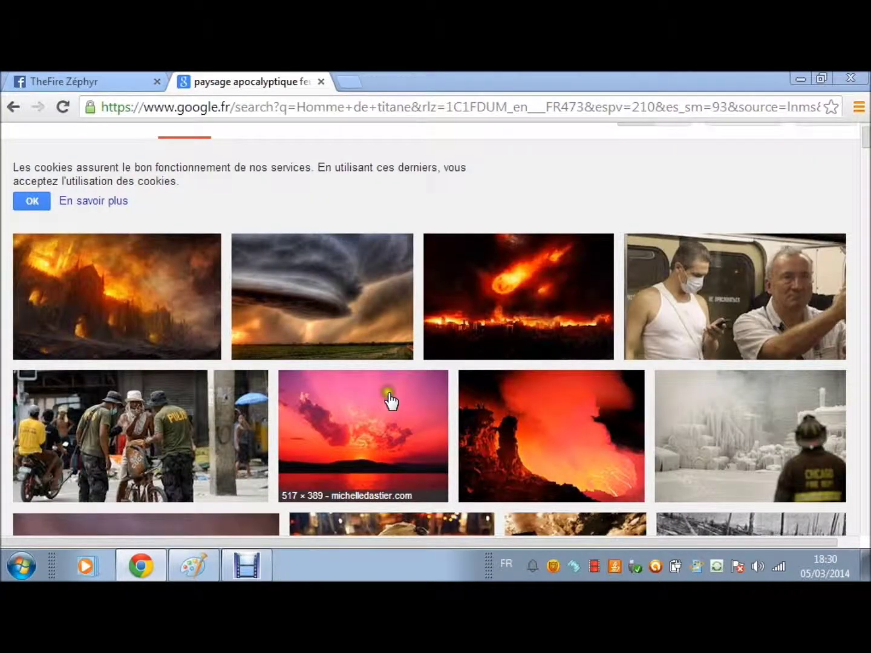
# - Copy the falling meteor picture from the "paysage apocalyptique" image results in Chrome and paste it into Paint
pyautogui.rightClick(551, 263)
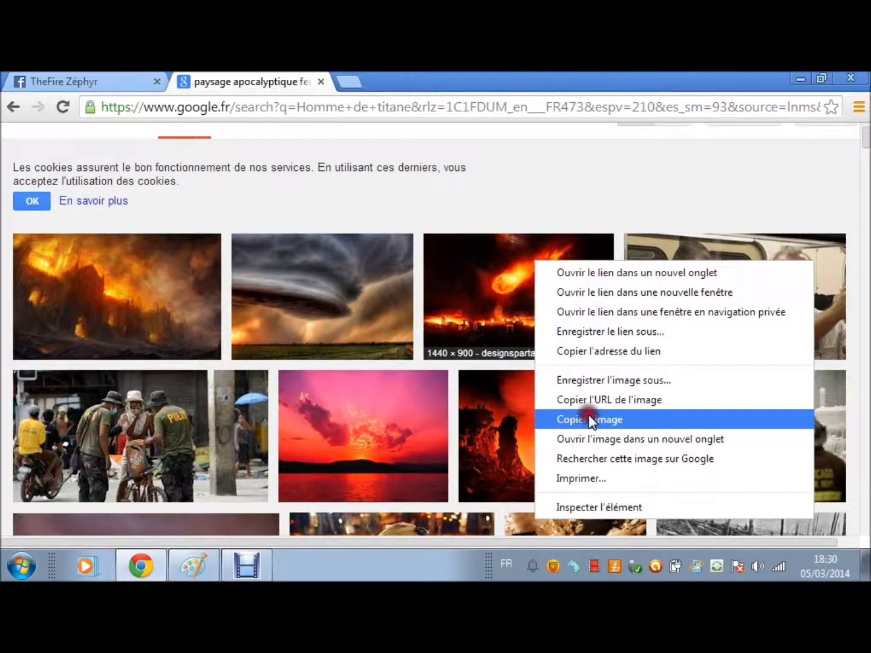
pyautogui.click(589, 417)
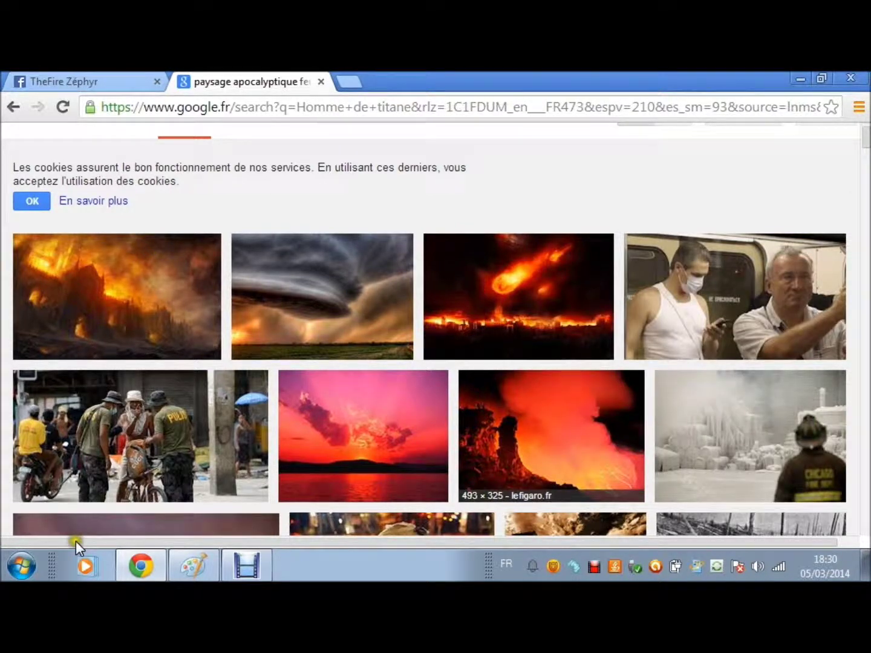
pyautogui.click(194, 566)
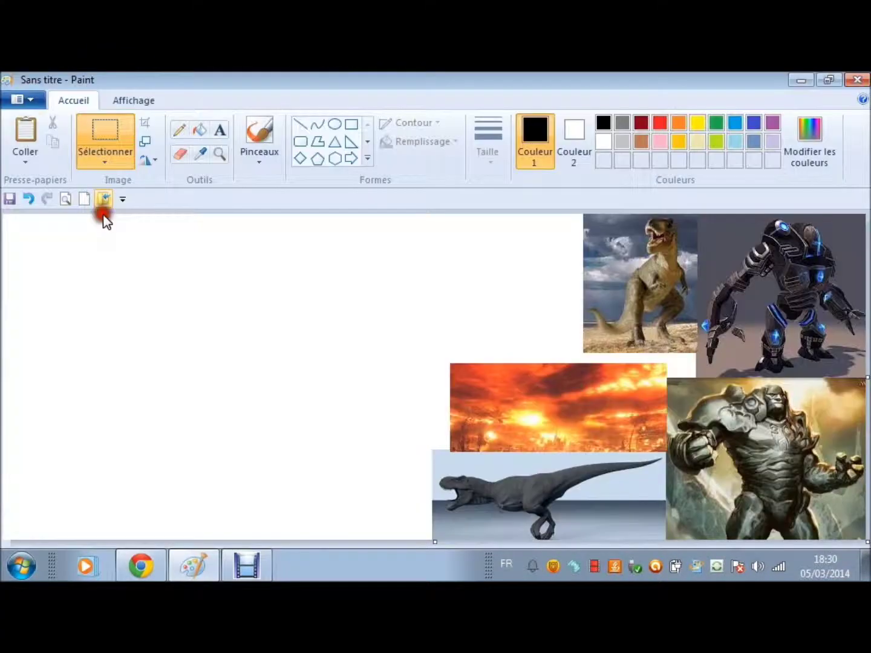
pyautogui.click(27, 134)
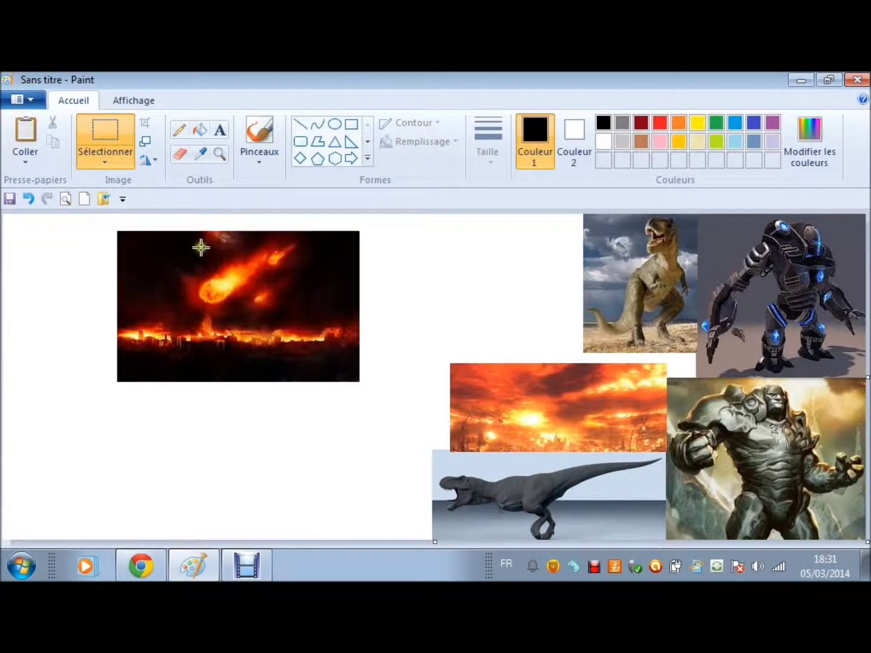
# - Cut the meteor out of its picture, place it above the fiery sky, and remove the leftover dark frame from the canvas
pyautogui.moveTo(201, 247); pyautogui.dragTo(550, 341)
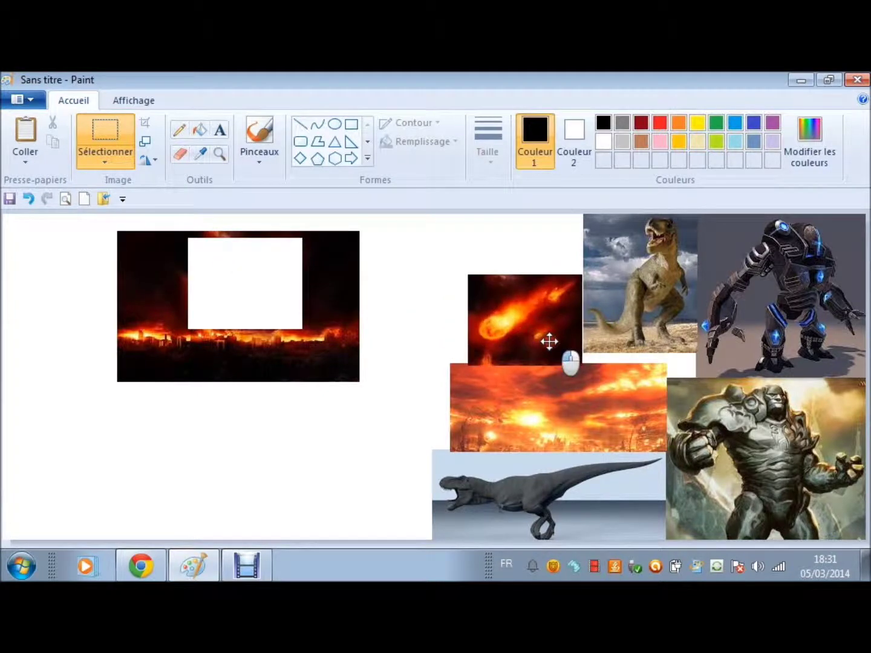
pyautogui.moveTo(107, 221); pyautogui.dragTo(369, 410)
pyautogui.moveTo(342, 343); pyautogui.dragTo(5, 232)
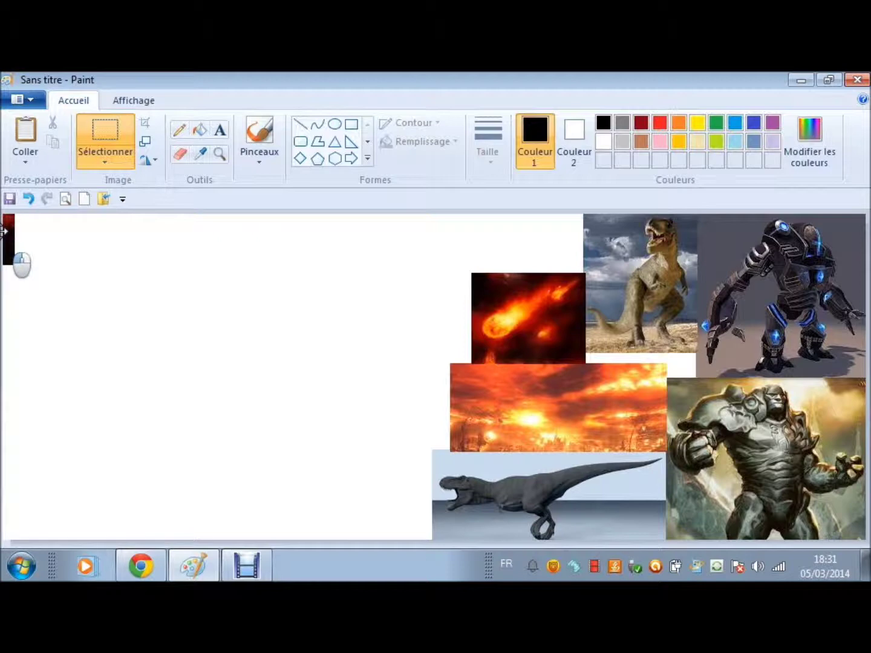
pyautogui.click(317, 383)
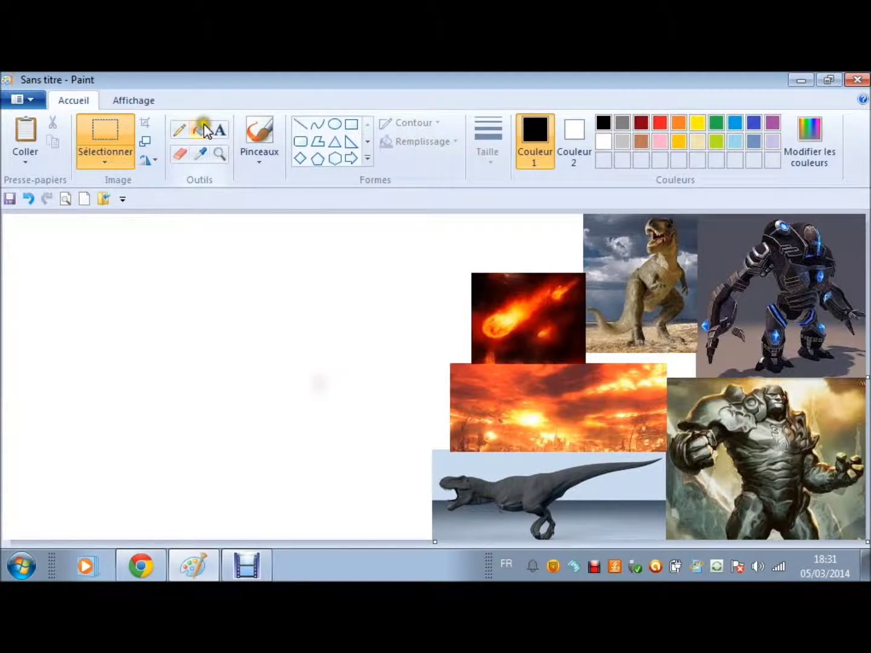
# - Draw a thick black vertical line across the canvas's full height and place it as a divider beside the collected pictures
pyautogui.click(300, 125)
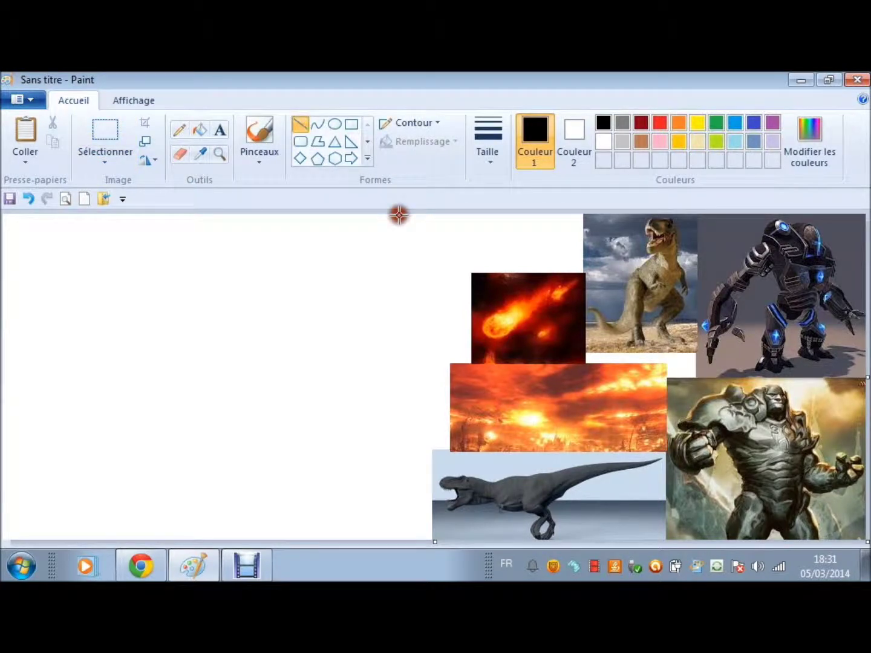
pyautogui.moveTo(389, 215); pyautogui.dragTo(389, 539)
pyautogui.click(488, 145)
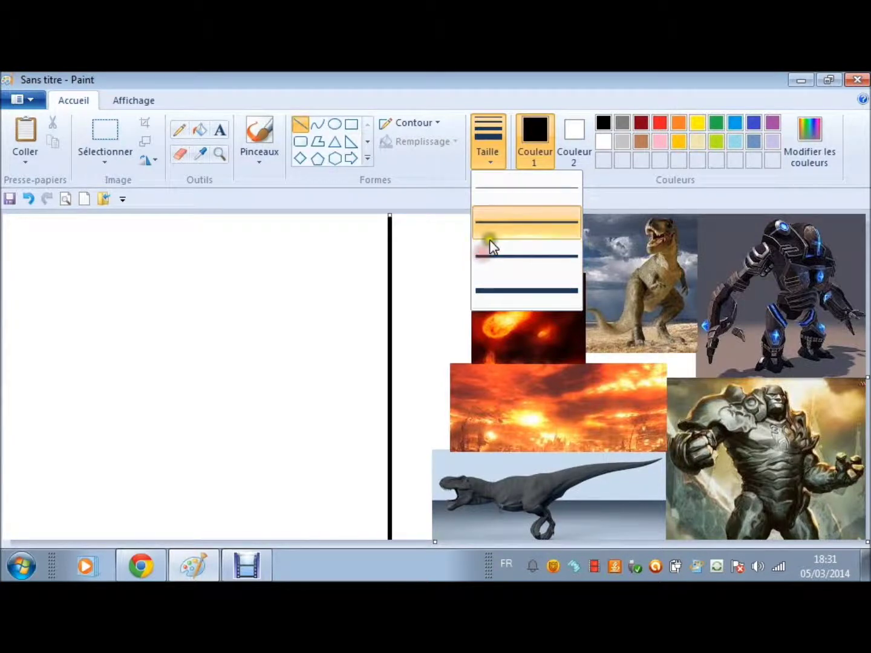
pyautogui.click(489, 240)
pyautogui.moveTo(389, 427); pyautogui.dragTo(434, 425)
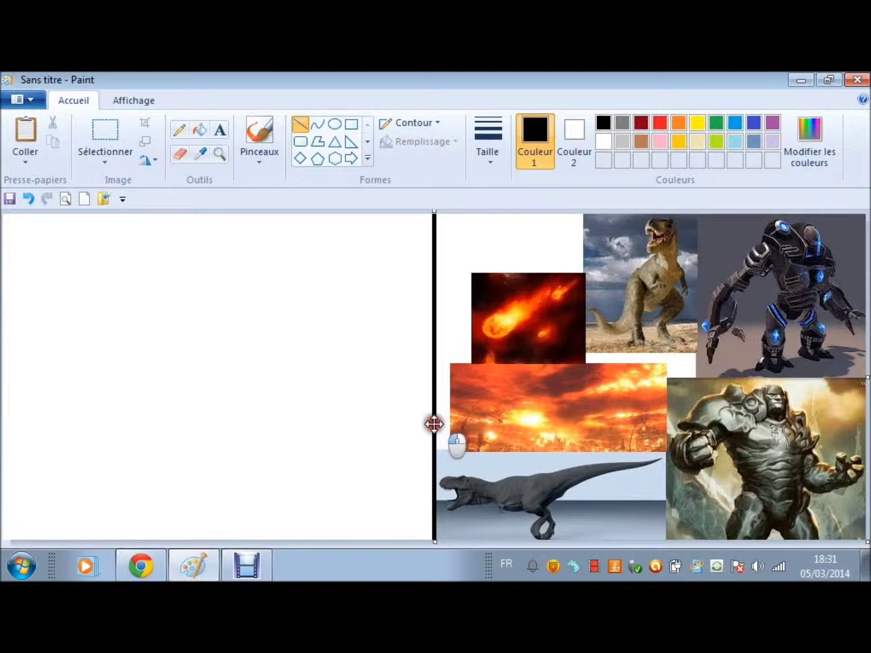
pyautogui.click(500, 235)
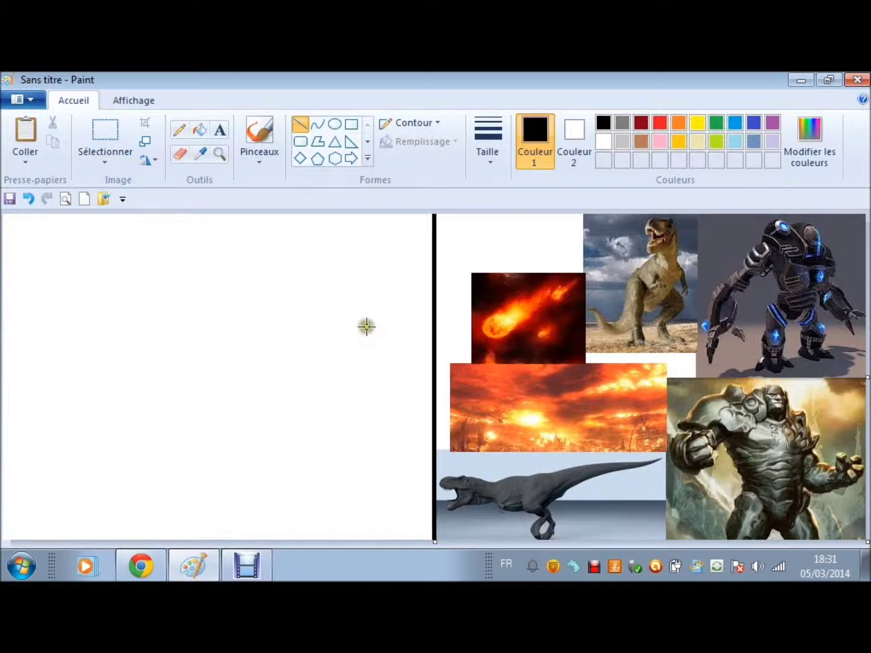
# - Show the Debut video recorder window briefly and switch to the Google Images results in Chrome
pyautogui.click(248, 564)
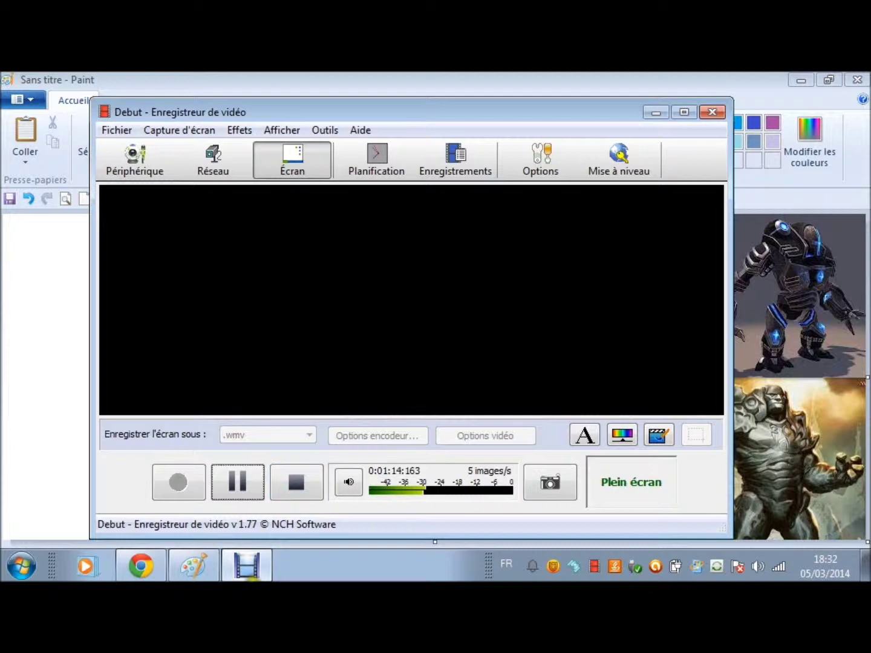
pyautogui.click(267, 568)
pyautogui.click(139, 565)
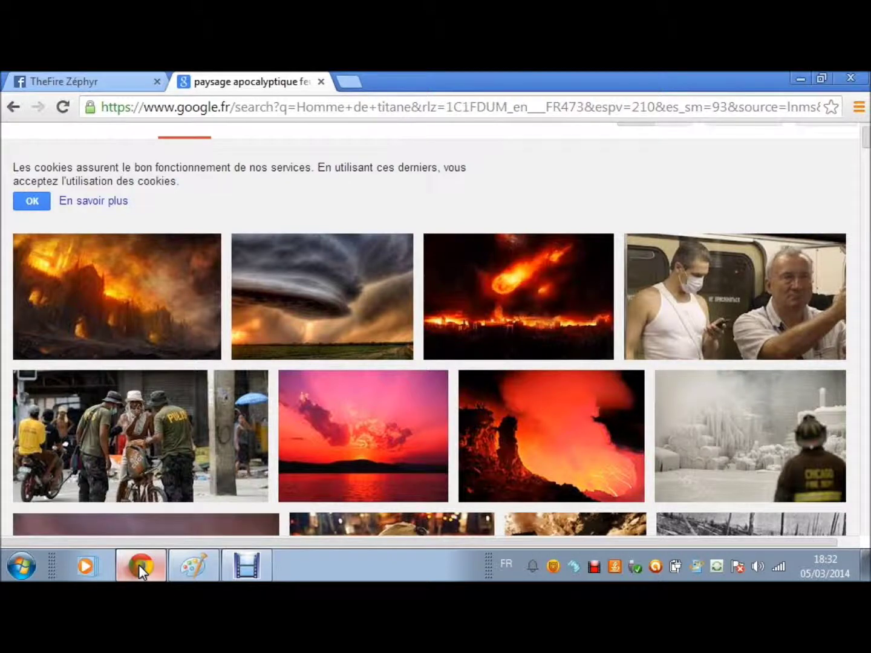
pyautogui.write('Logiciel')
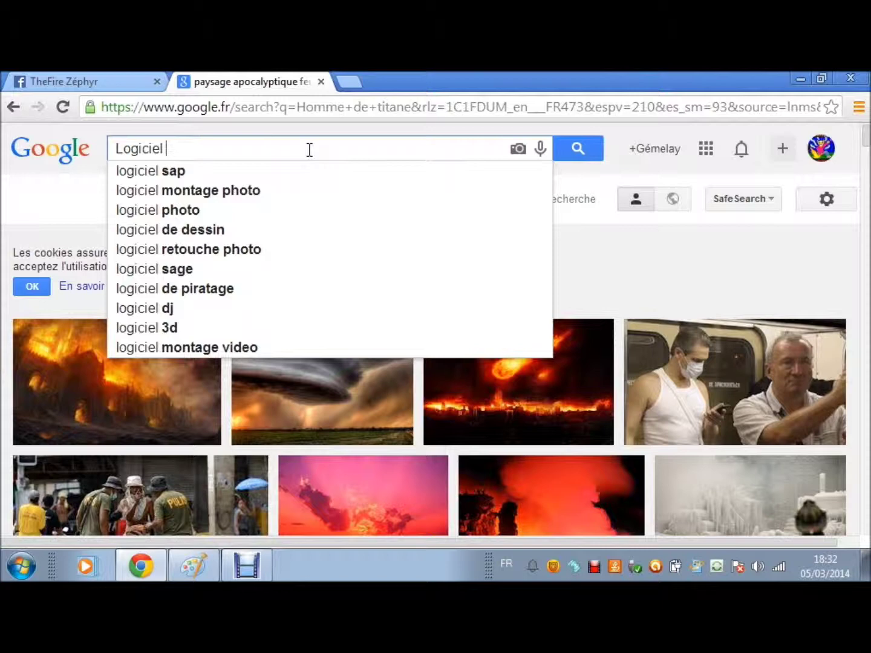
pyautogui.write("capture d'écran gratuit")
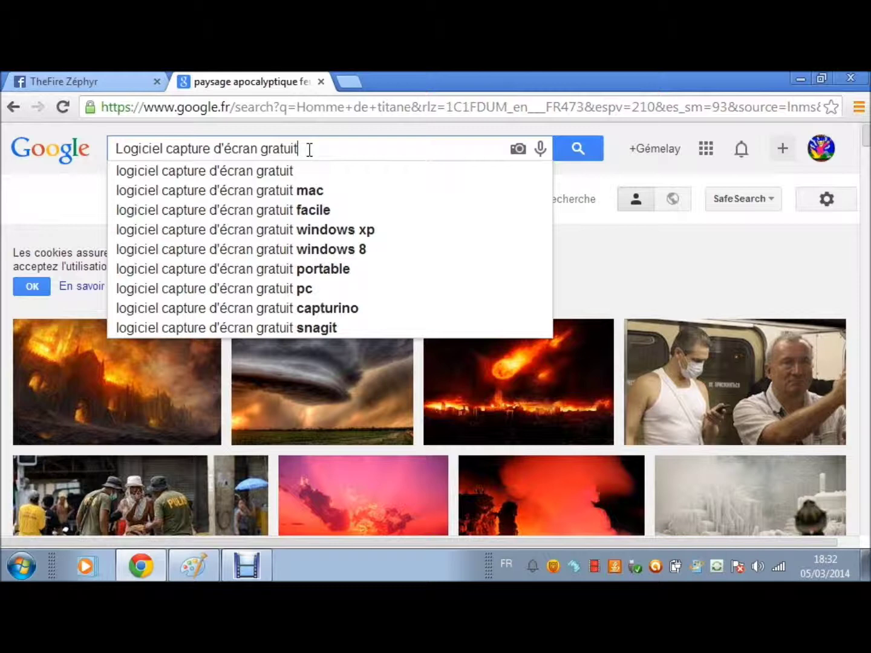
pyautogui.click(319, 149)
pyautogui.moveTo(319, 150); pyautogui.dragTo(127, 145)
pyautogui.press('BackSpace')
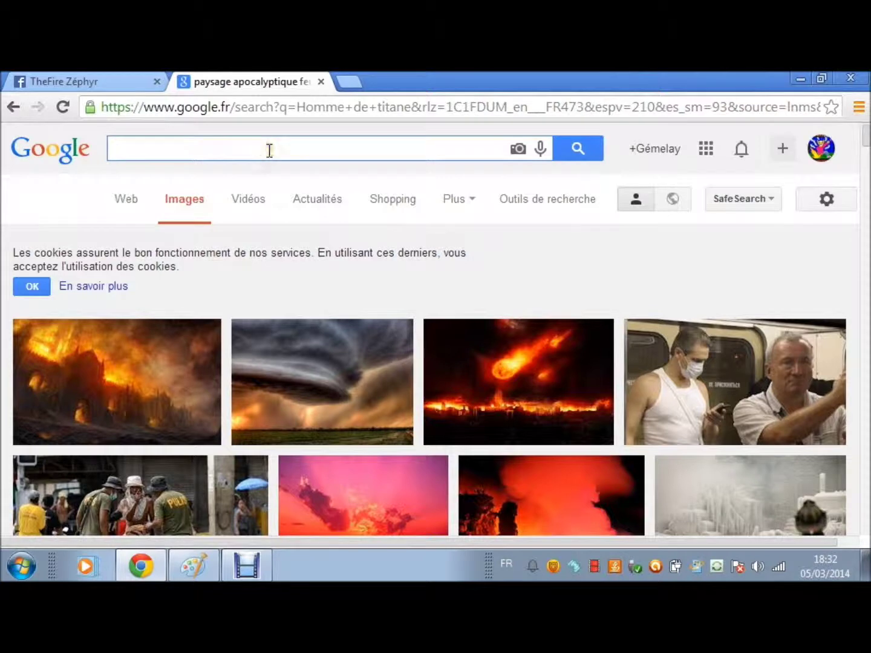
# - Search Google for "Enregistreur de vidéo gratuit" and show the web results instead of the images
pyautogui.write('Enregistreur de v')
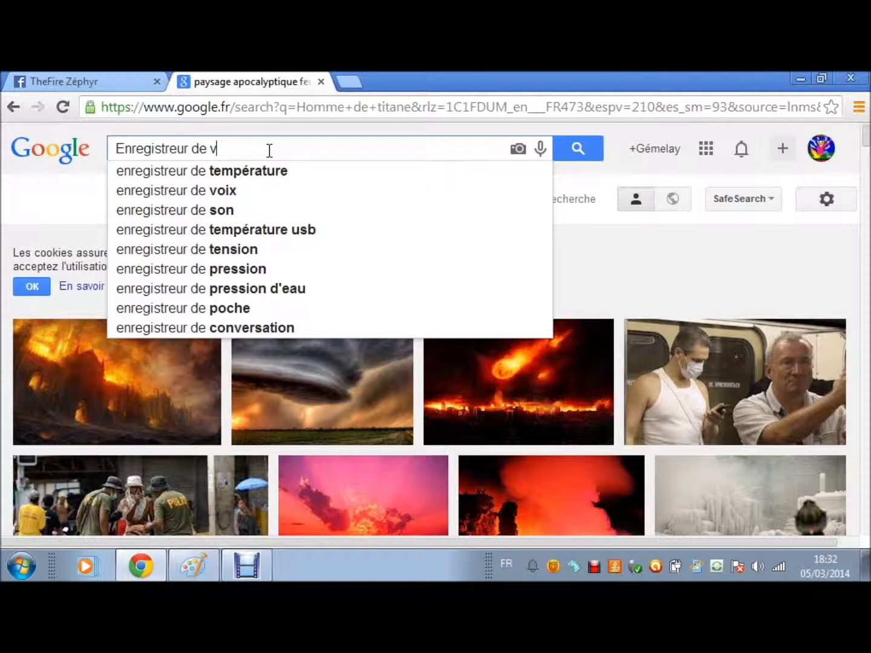
pyautogui.write('idéo')
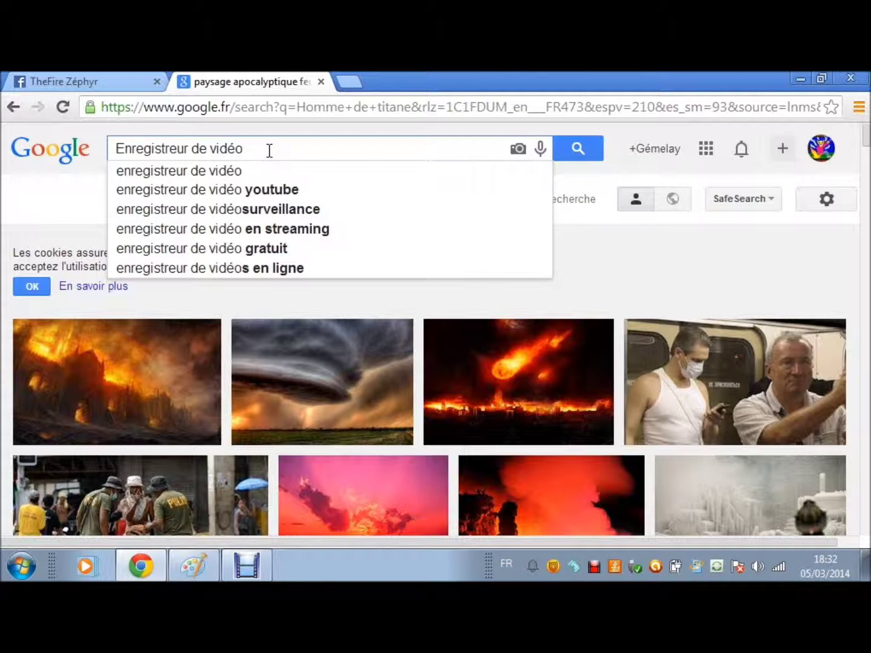
pyautogui.press('Down')
pyautogui.press('Down')
pyautogui.press('Down')
pyautogui.press('Down')
pyautogui.press('Down')
pyautogui.press('Return')
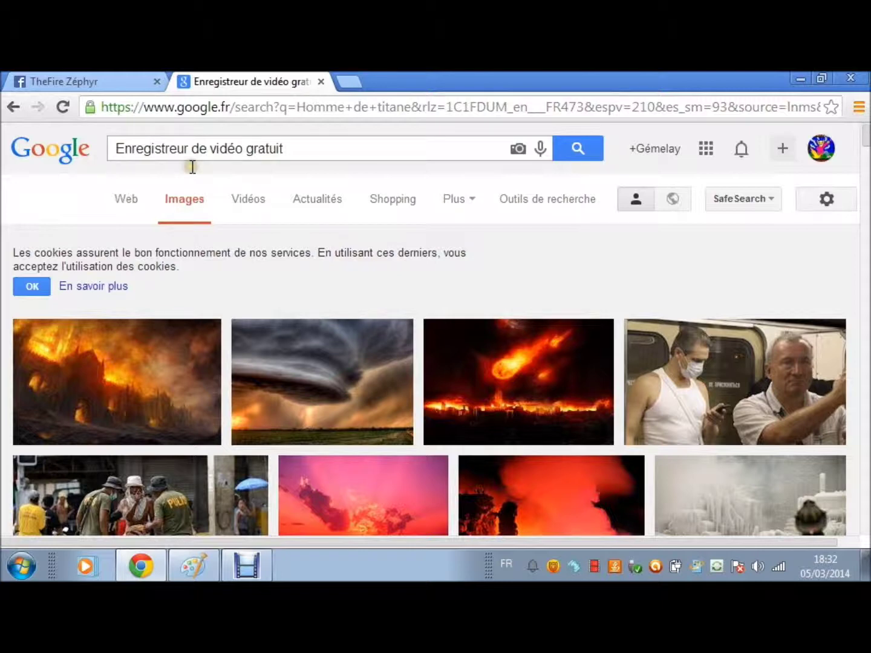
pyautogui.click(167, 168)
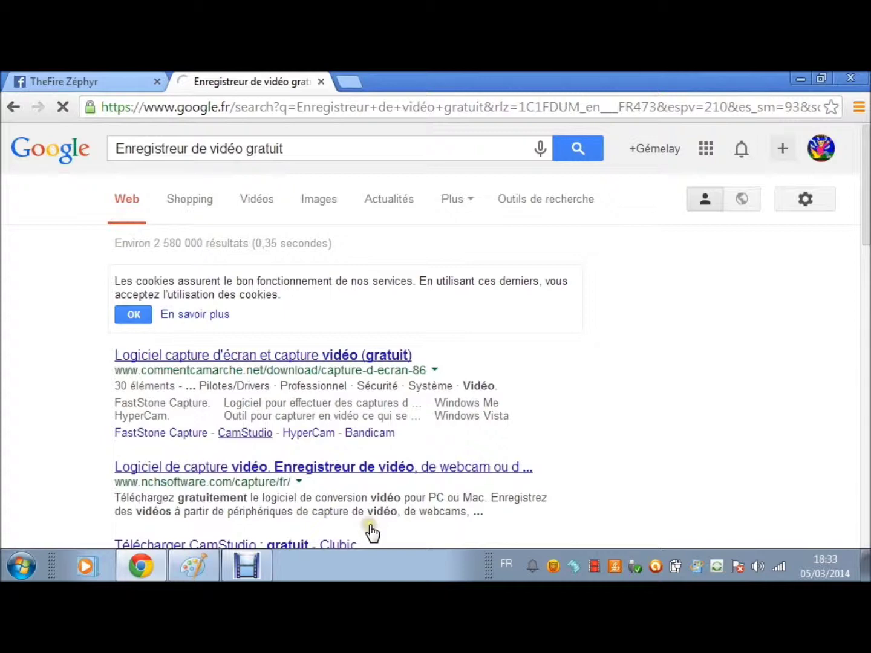
# - Examine the free video recorder web results, including the CommentCaMarche, NCH Software, CamStudio and 01Net entries
pyautogui.scroll(-3, 372, 532)
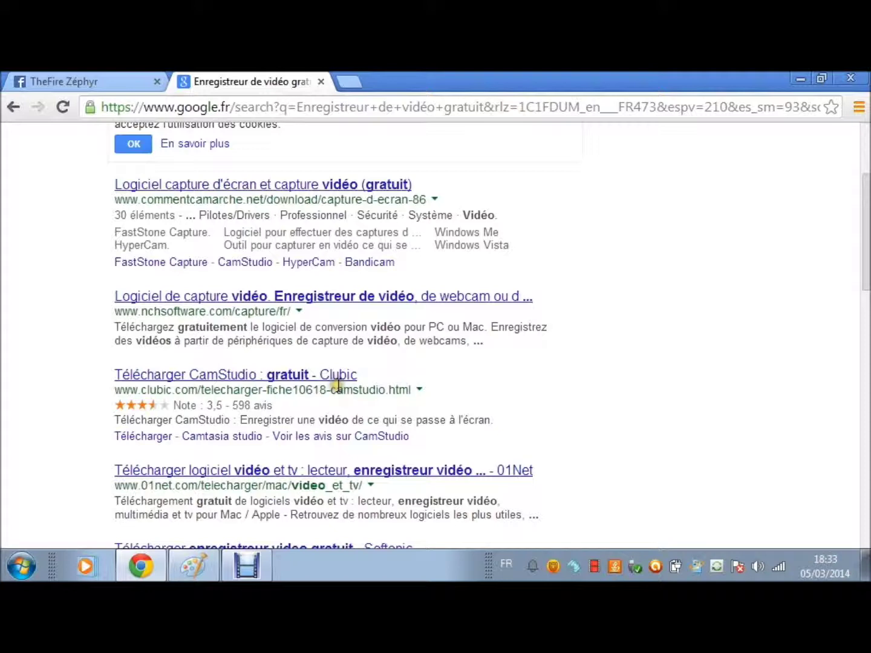
pyautogui.click(337, 380)
pyautogui.scroll(2, 484, 338)
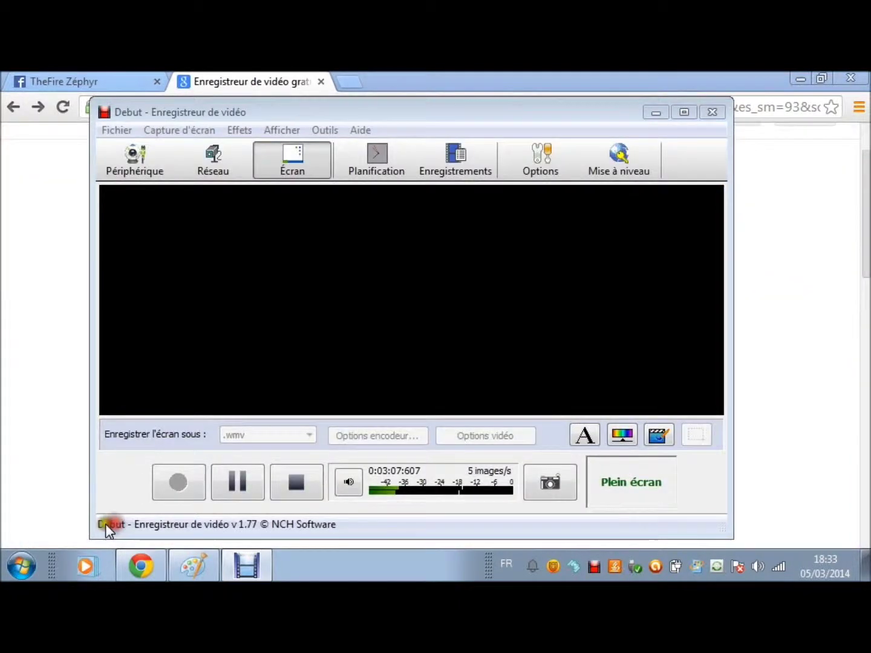
pyautogui.click(129, 566)
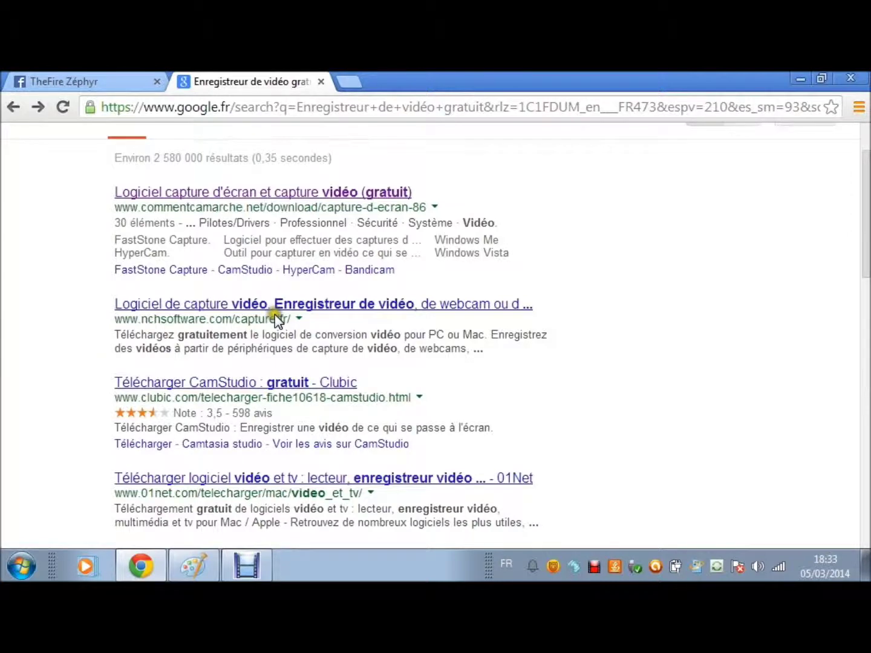
pyautogui.scroll(-2, 530, 443)
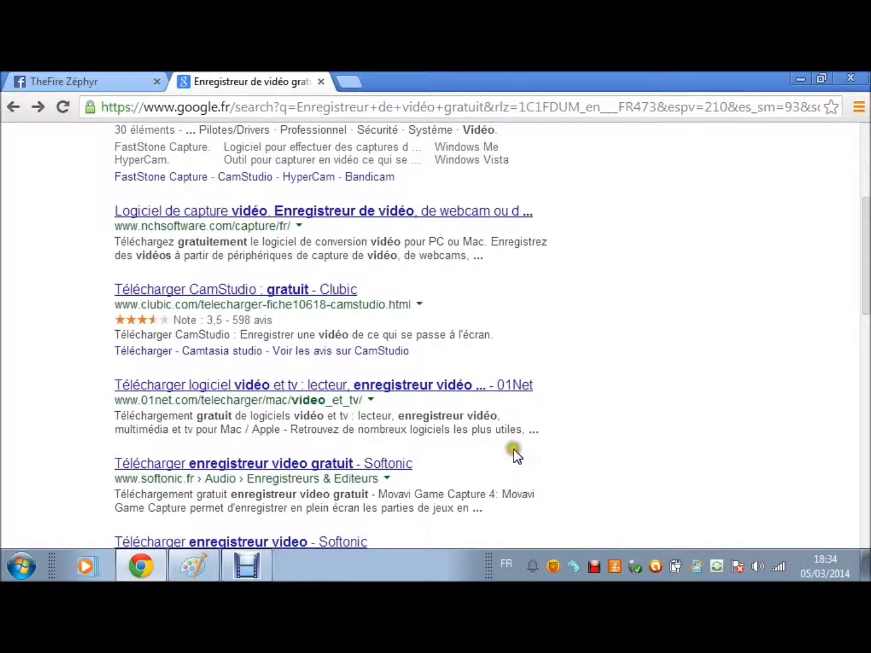
# - Open the 01Net video software download result and go from there to the Telecharger.com home page
pyautogui.click(418, 385)
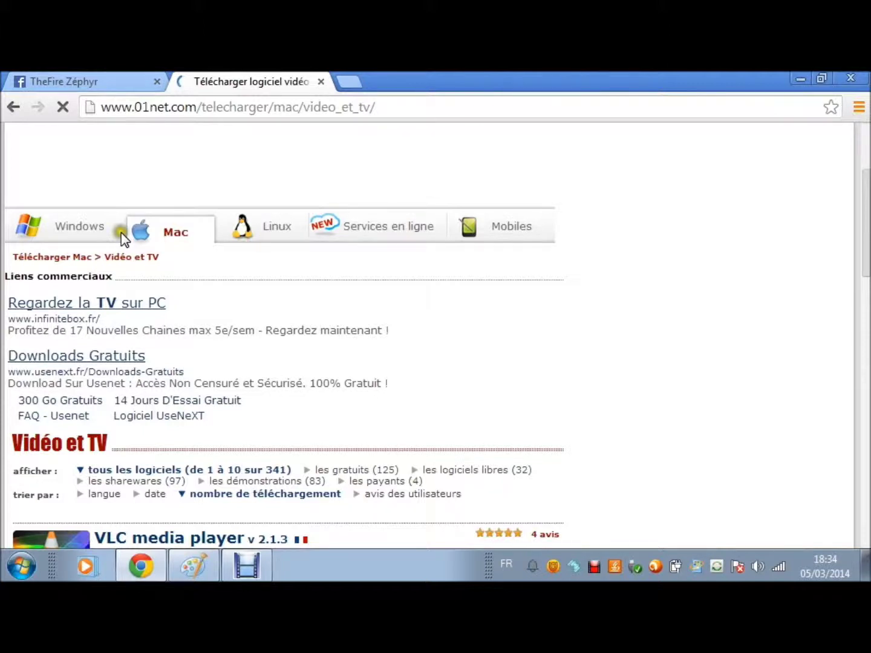
pyautogui.scroll(1, 80, 334)
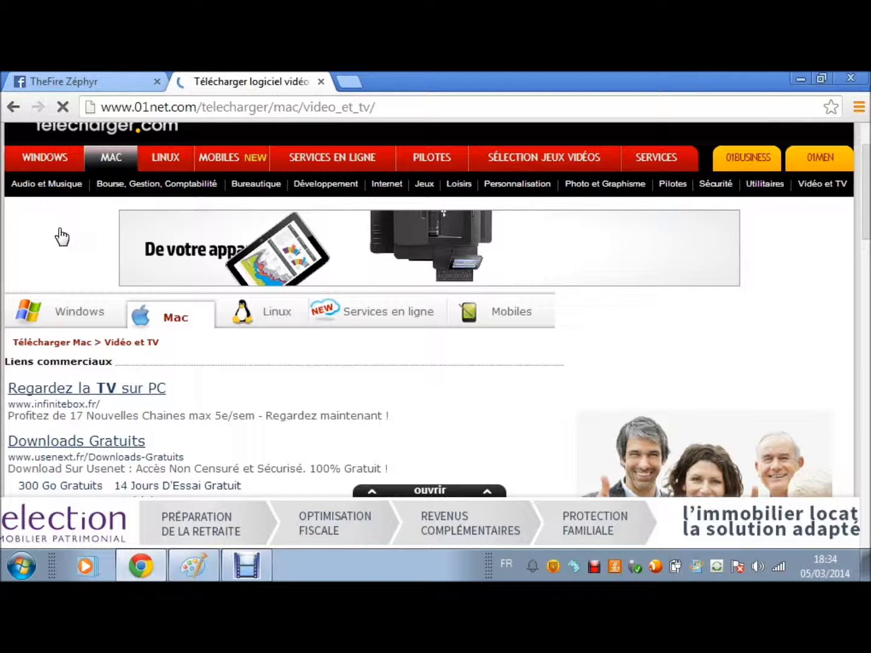
pyautogui.click(58, 236)
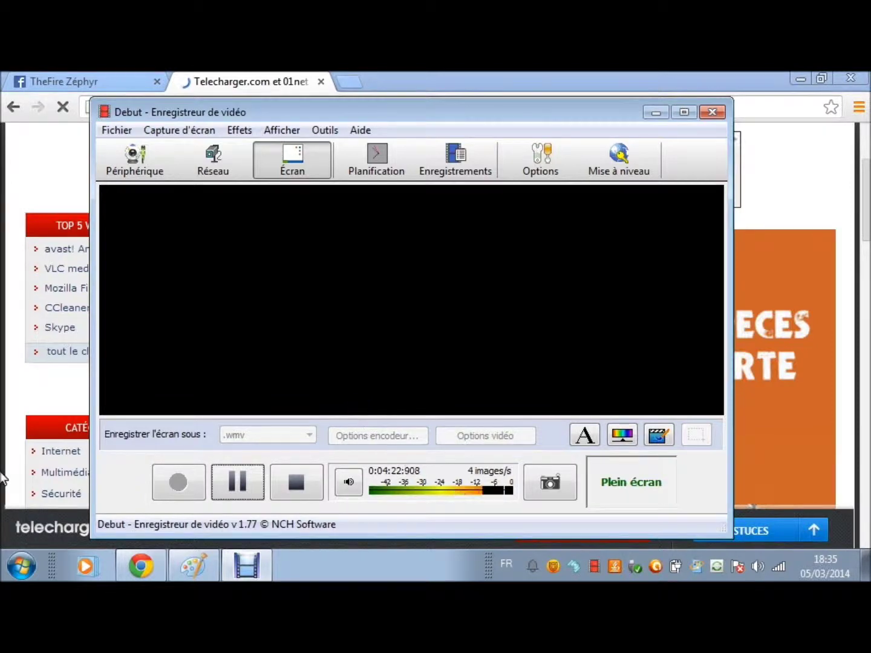
pyautogui.click(176, 482)
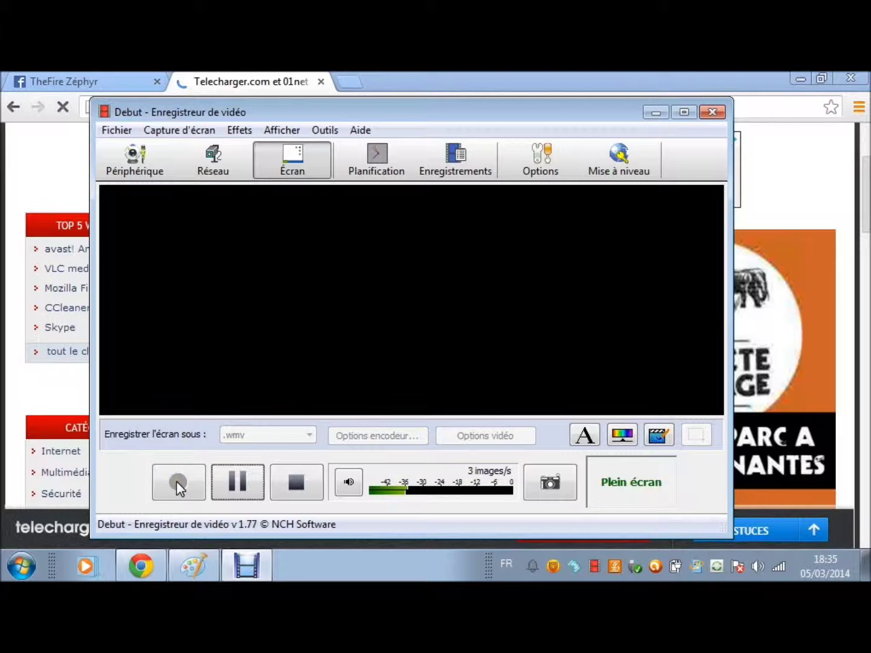
pyautogui.click(177, 482)
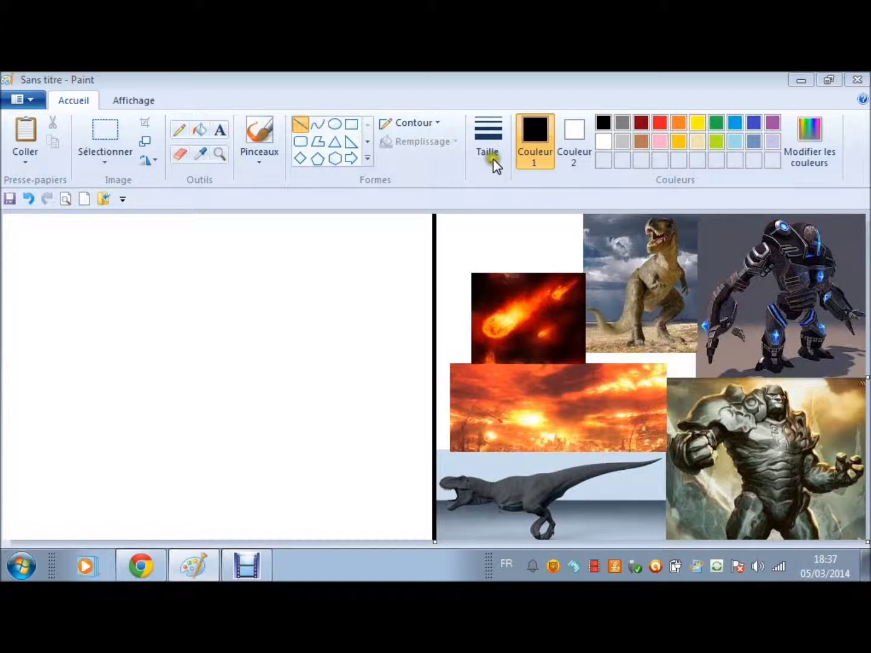
# - Set the line thickness in Paint to the second-thinnest size
pyautogui.click(497, 220)
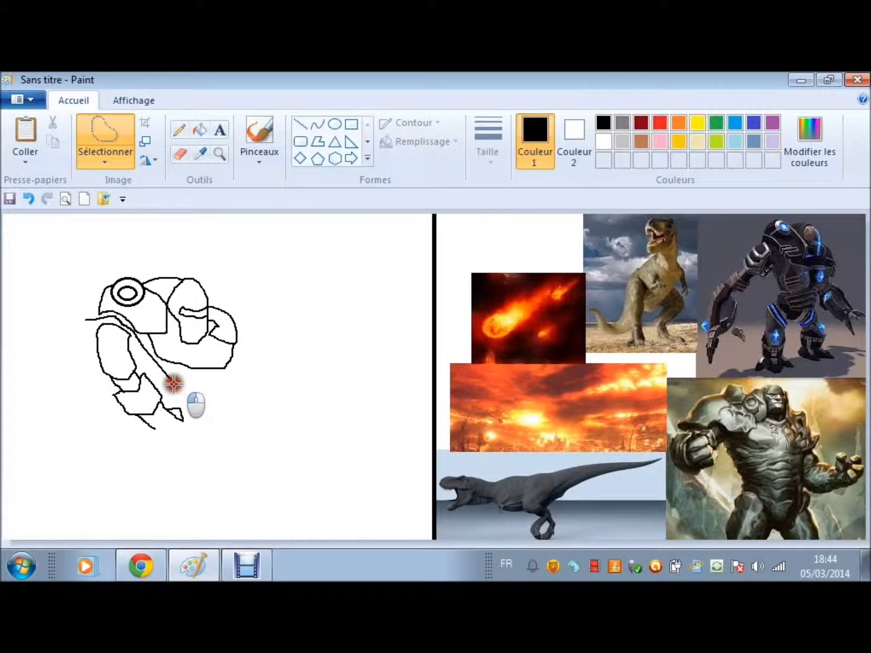
# - Select the arm outlines below the robot sketch's shoulder with a free-form selection and move them off the canvas to remove them
pyautogui.moveTo(174, 383); pyautogui.dragTo(85, 316)
pyautogui.moveTo(130, 367); pyautogui.dragTo(145, 400)
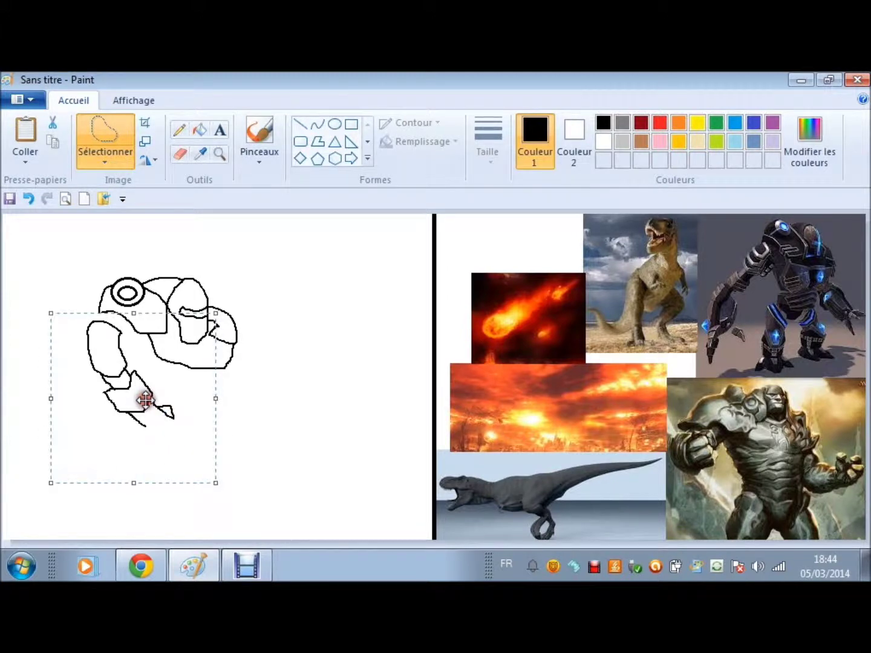
pyautogui.moveTo(145, 400)
pyautogui.mouseDown()
pyautogui.moveTo(61, 298)
pyautogui.moveTo(29, 348)
pyautogui.moveTo(3, 348)
pyautogui.mouseUp()
pyautogui.click(177, 375)
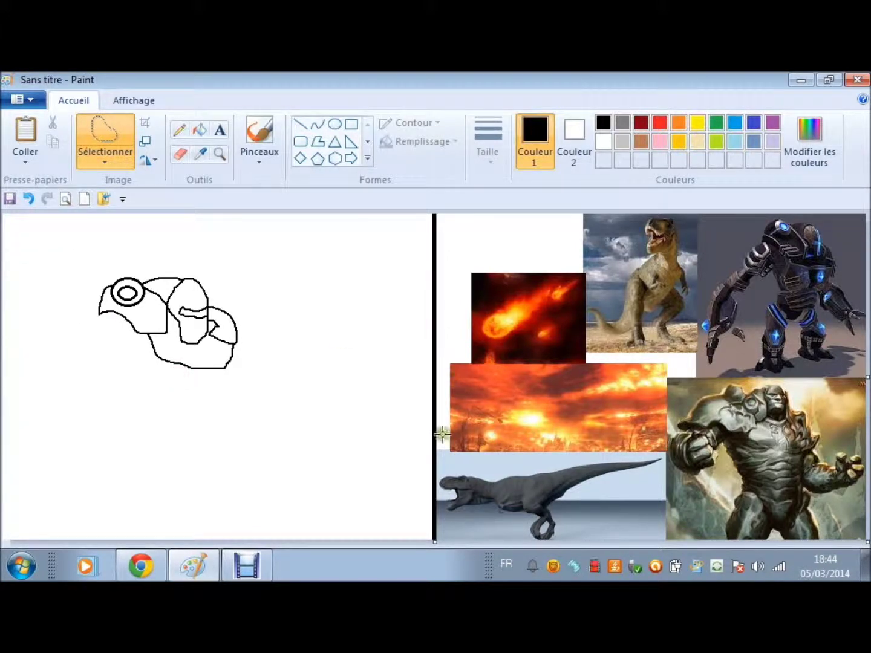
# - Add the yellow pupil mark to the tyrannosaur's red eye and draw a black-filled jagged shadow beneath it
pyautogui.click(178, 126)
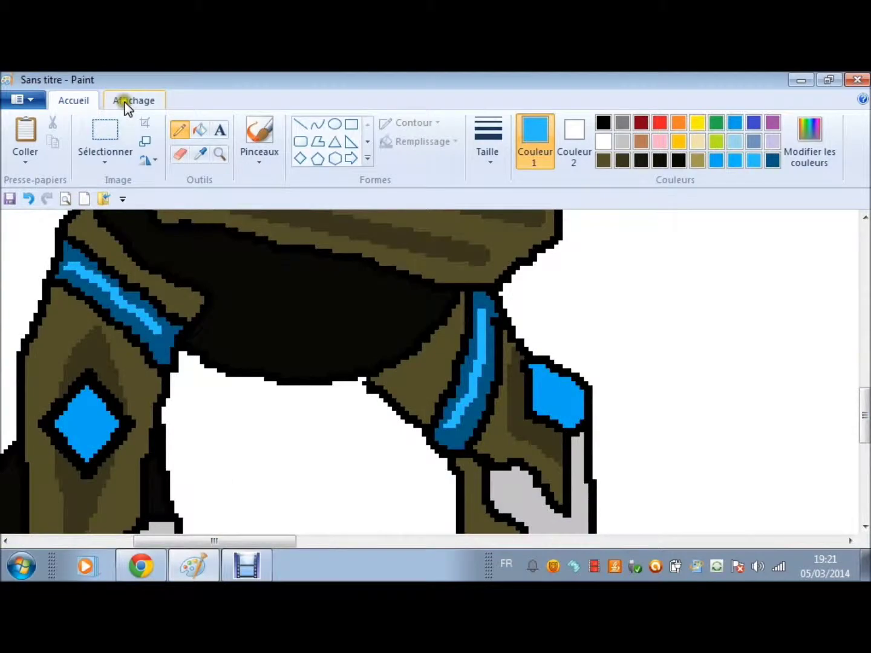
pyautogui.click(127, 101)
pyautogui.click(57, 141)
pyautogui.click(73, 101)
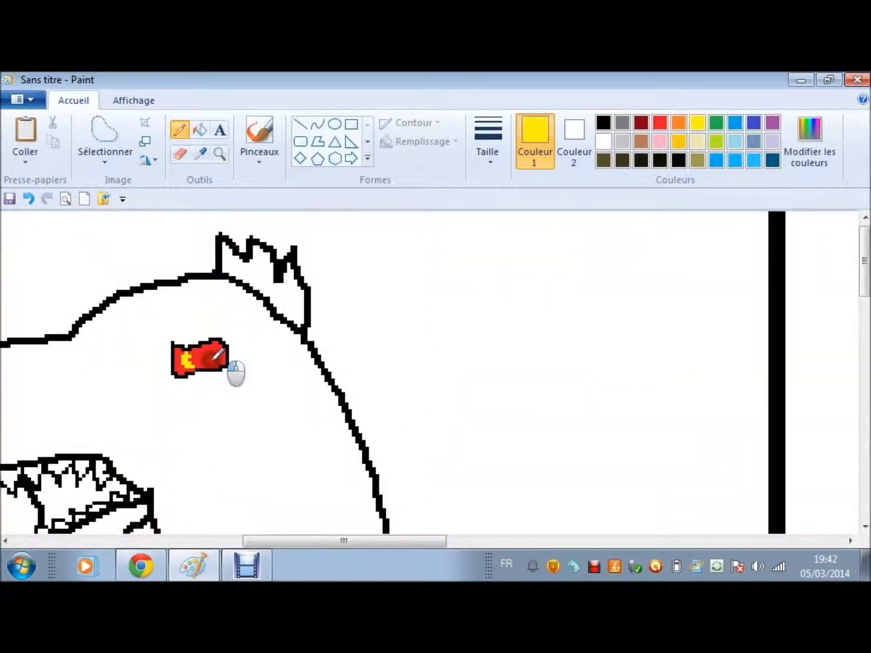
pyautogui.moveTo(213, 361)
pyautogui.mouseDown()
pyautogui.moveTo(174, 371)
pyautogui.moveTo(185, 387)
pyautogui.moveTo(247, 368)
pyautogui.mouseUp()
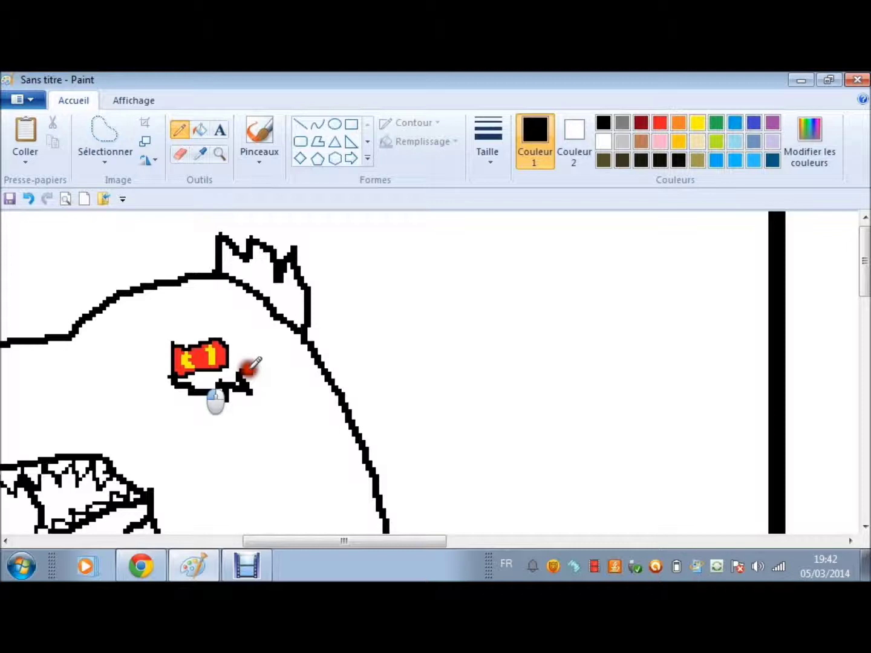
pyautogui.click(200, 129)
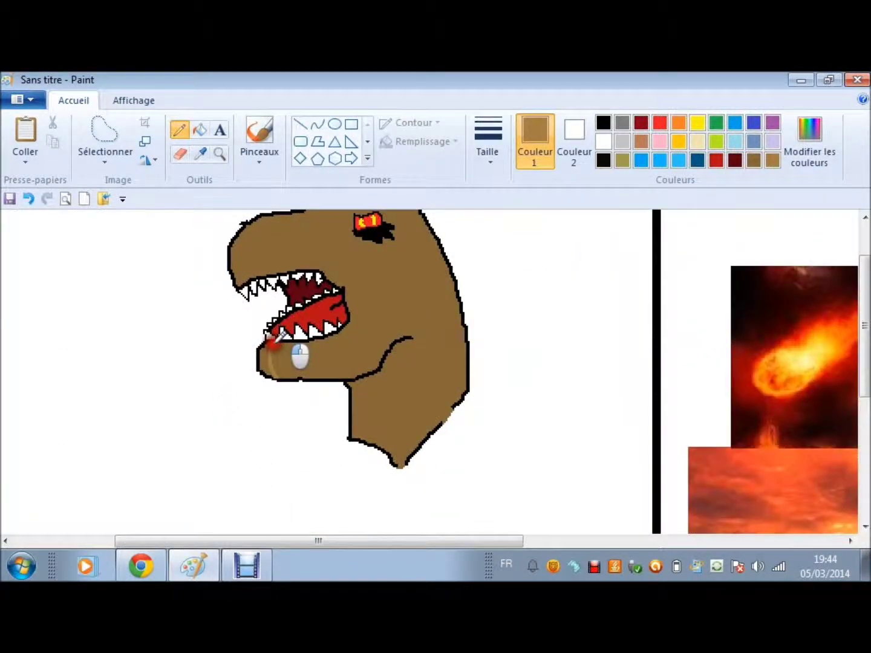
# - Outline lighter brown highlights along the tyrannosaur's lower jaw and cheek with the pencil and fill them in
pyautogui.scroll(2, 302, 339)
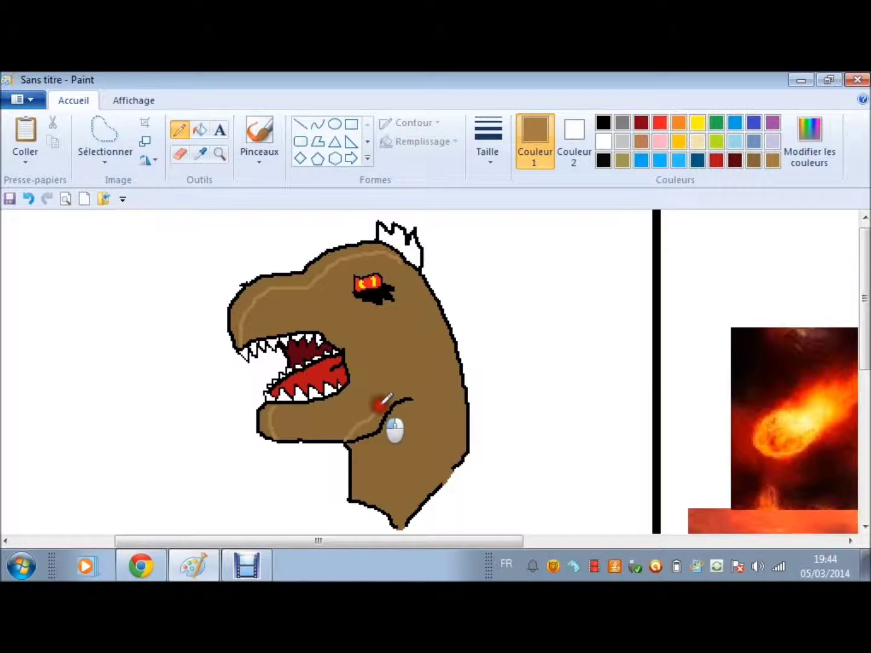
pyautogui.moveTo(415, 387); pyautogui.dragTo(422, 401)
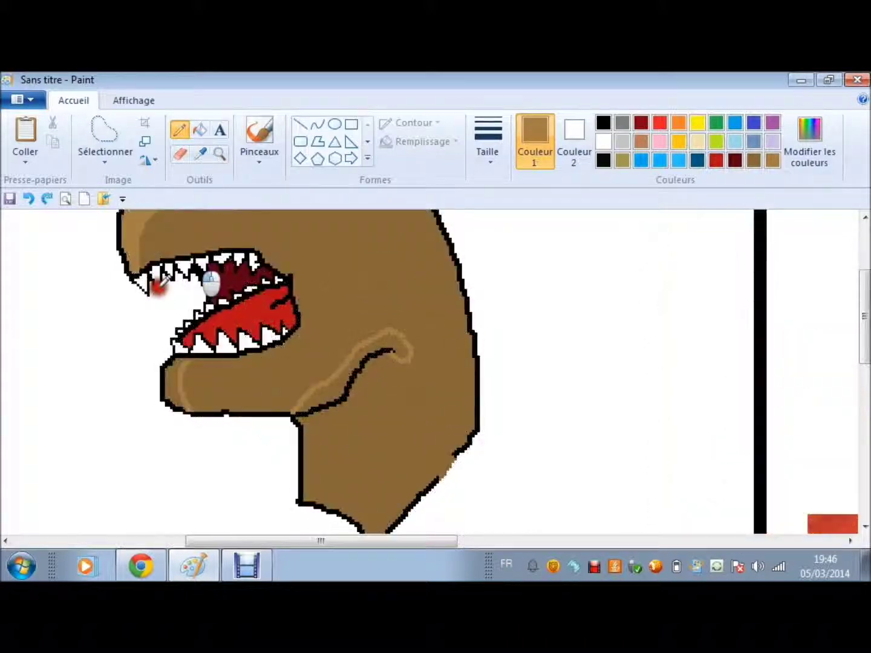
pyautogui.click(46, 203)
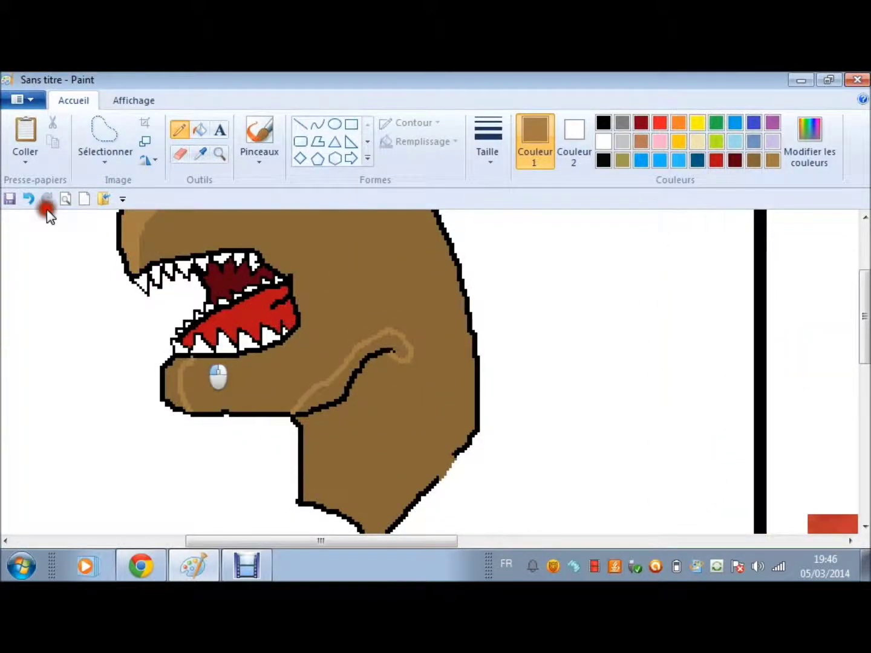
pyautogui.click(189, 359)
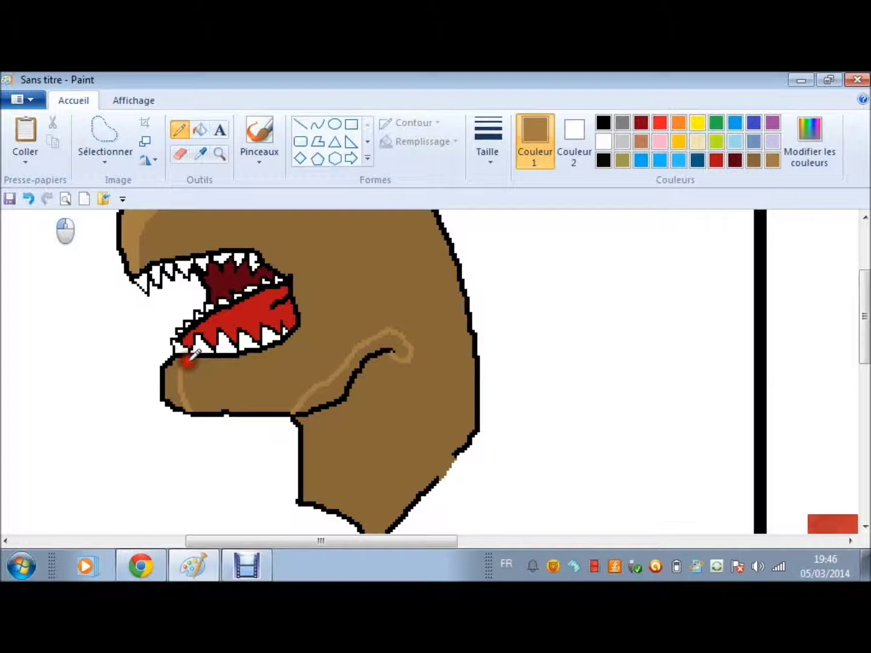
pyautogui.click(200, 129)
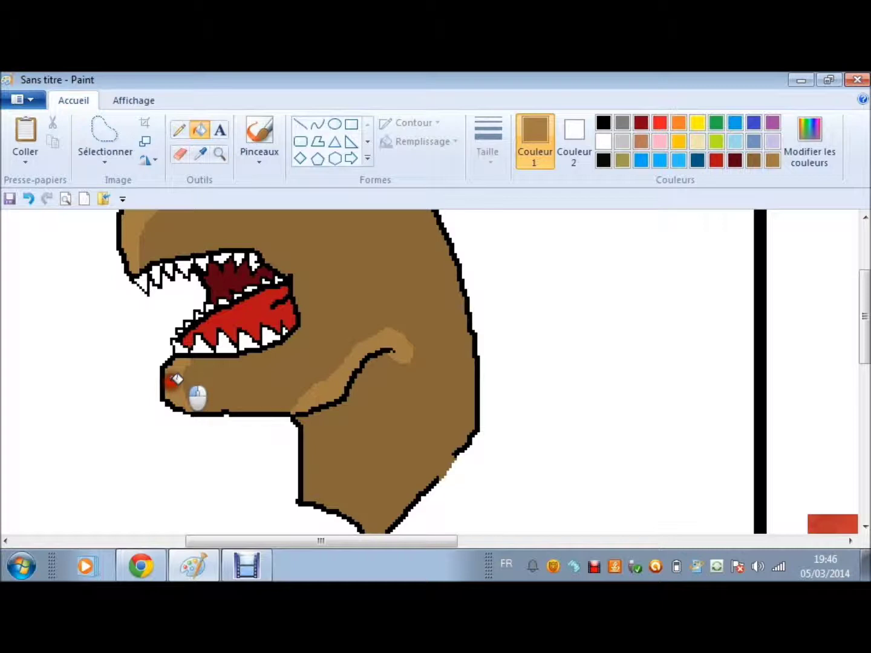
# - Undo the last fill and fill the outlined shadow area of the tyrannosaur's separate left leg with dark brown
pyautogui.click(205, 191)
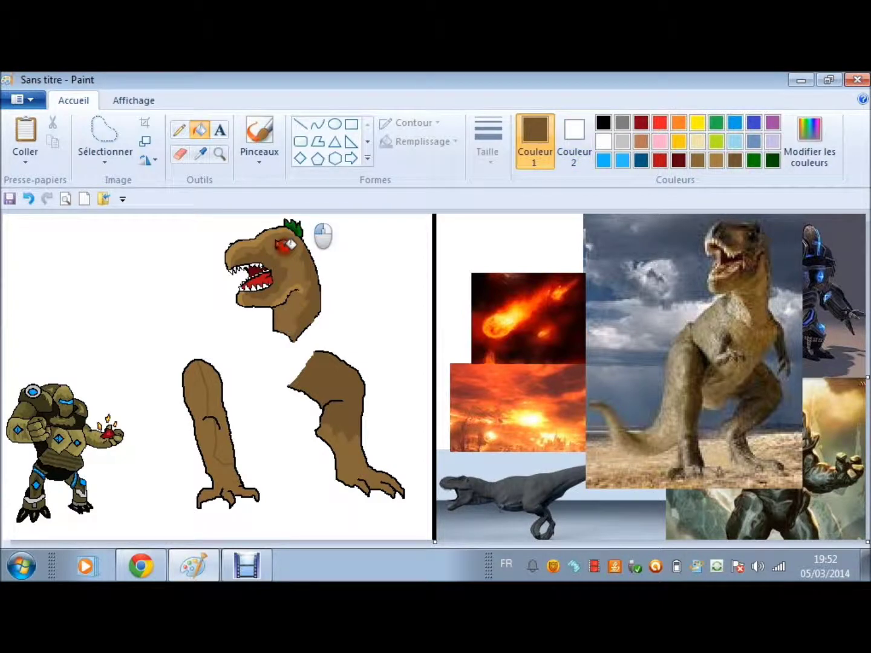
pyautogui.hotkey('ctrl', 'z')
pyautogui.click(218, 155)
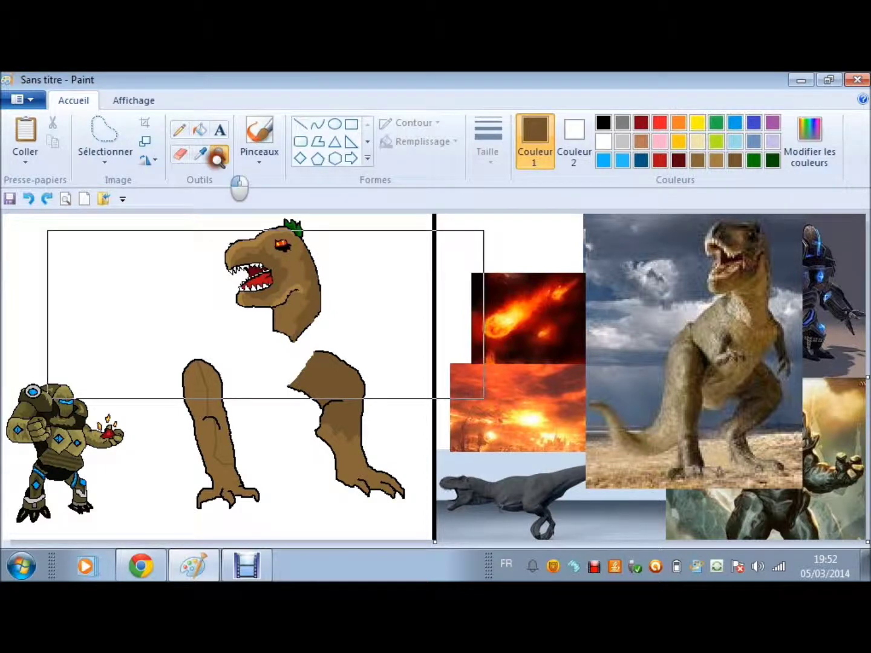
pyautogui.click(266, 314)
pyautogui.click(200, 128)
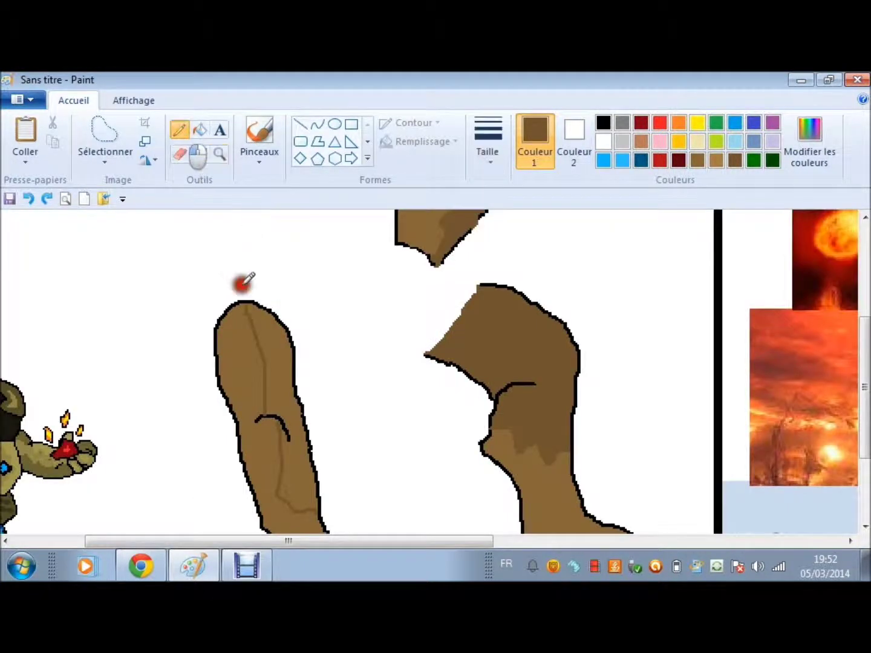
pyautogui.click(272, 382)
# - Choose the airbrush with black as the drawing colour and set its stroke size
pyautogui.click(602, 140)
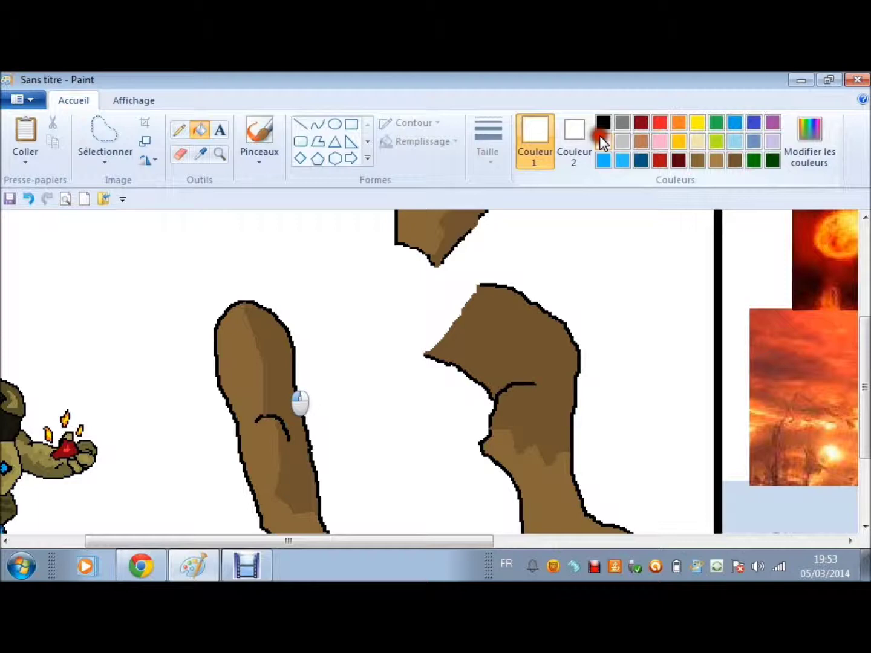
pyautogui.click(259, 143)
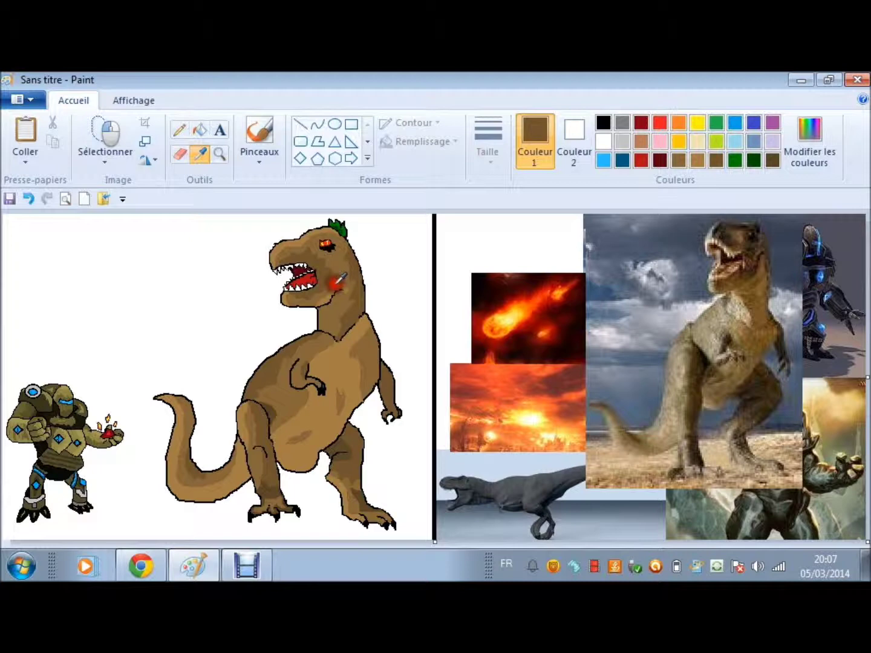
pyautogui.moveTo(335, 285); pyautogui.dragTo(334, 260)
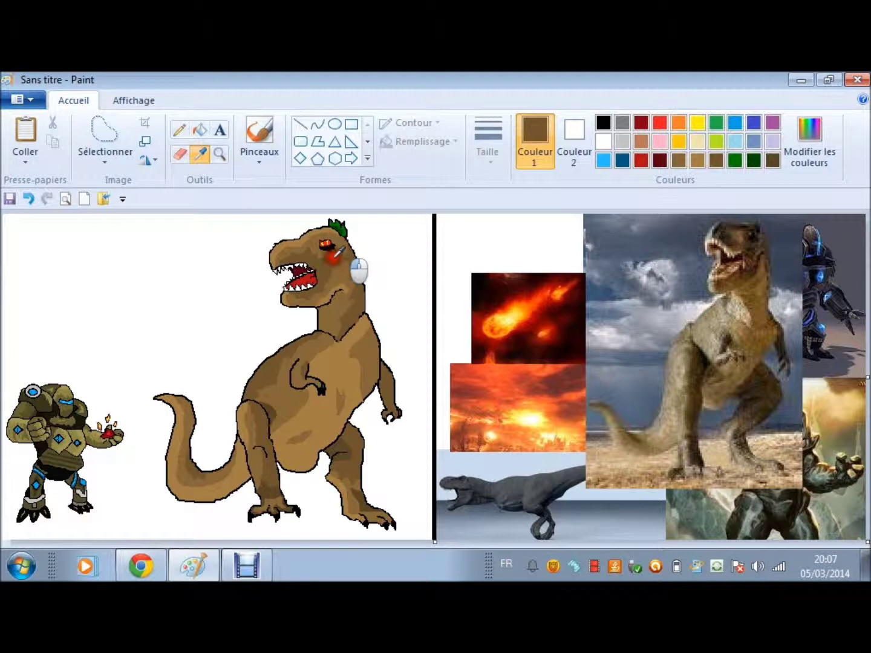
pyautogui.click(259, 154)
pyautogui.click(308, 162)
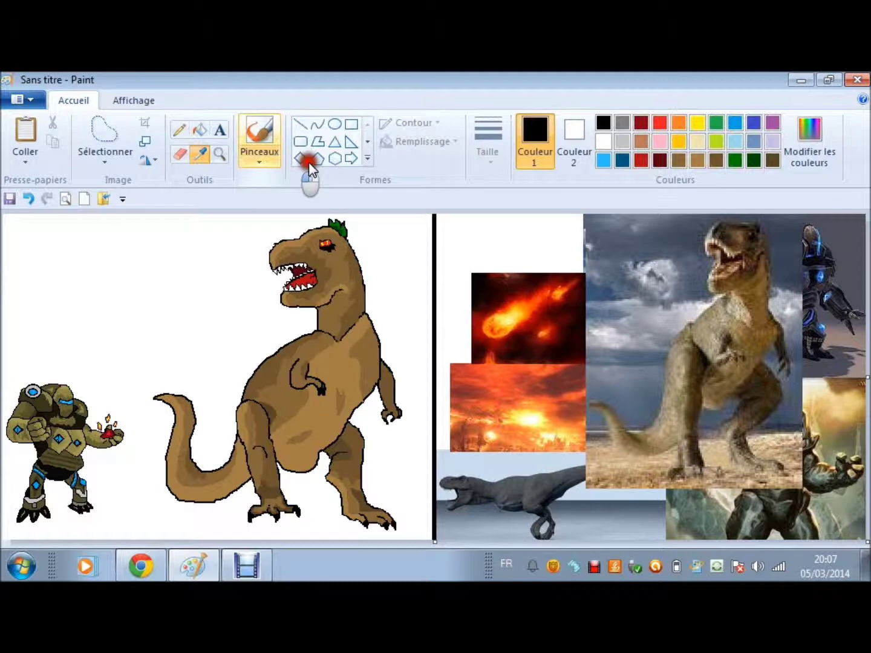
pyautogui.click(474, 159)
pyautogui.click(509, 194)
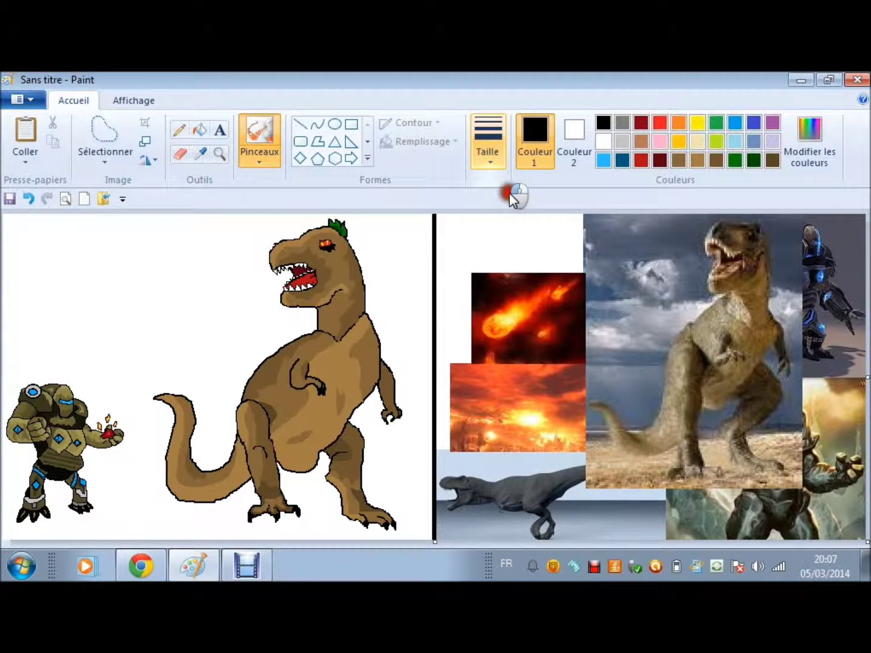
# - Spray black speckles on the tyrannosaur's lower legs and along the curve of its tail
pyautogui.click(335, 455)
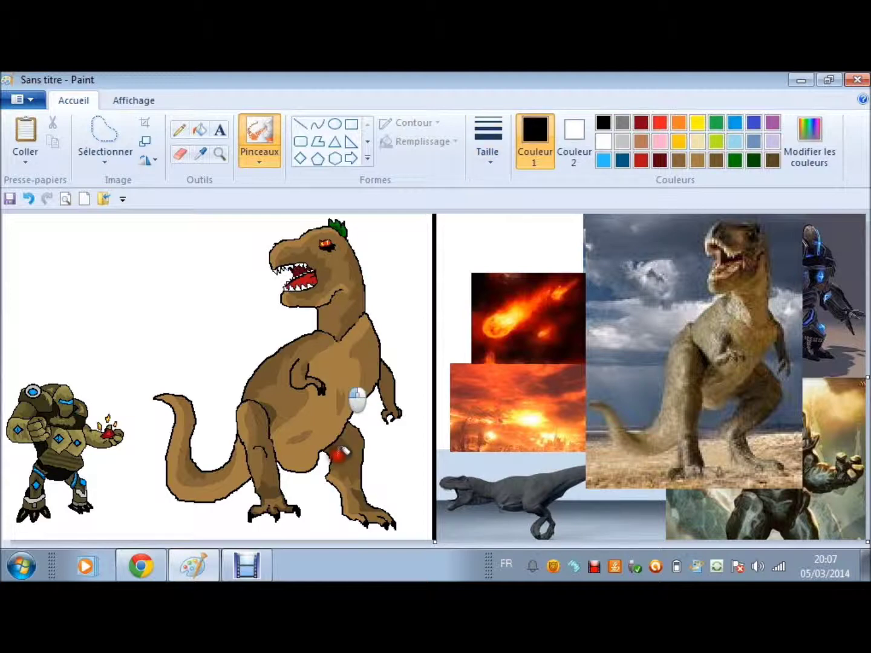
pyautogui.moveTo(343, 451)
pyautogui.mouseDown()
pyautogui.moveTo(360, 469)
pyautogui.moveTo(356, 487)
pyautogui.mouseUp()
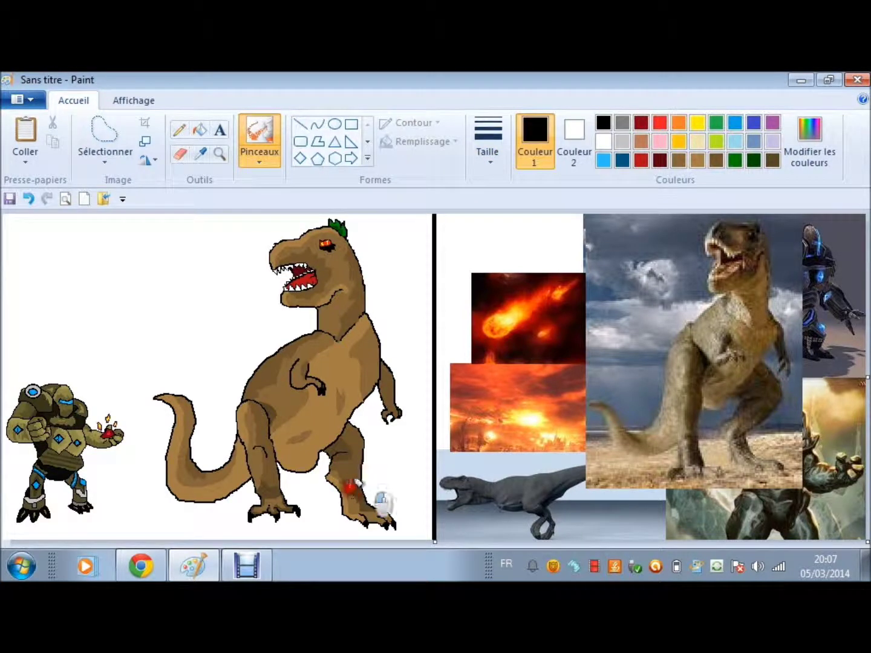
pyautogui.click(285, 490)
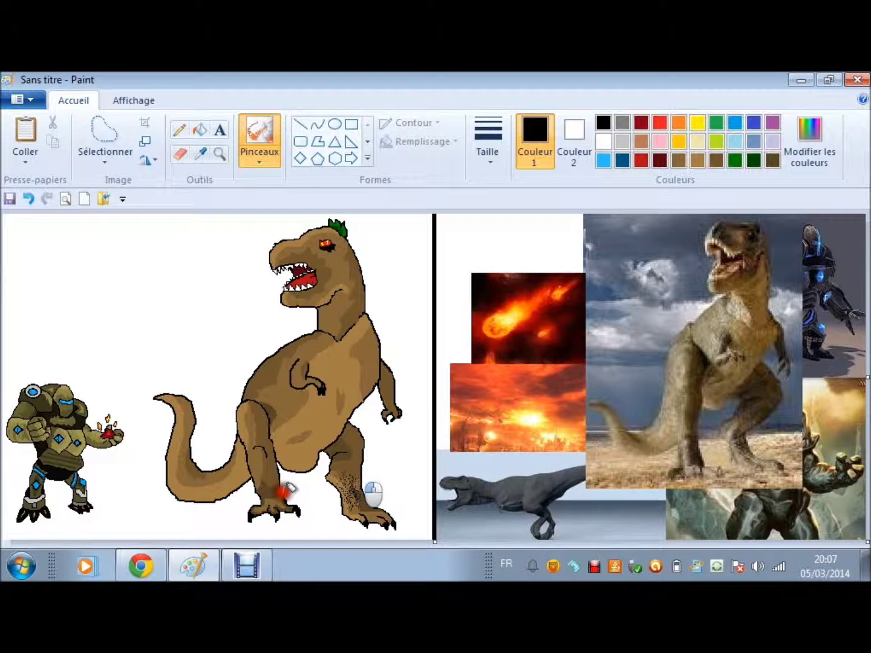
pyautogui.moveTo(288, 491); pyautogui.dragTo(245, 440)
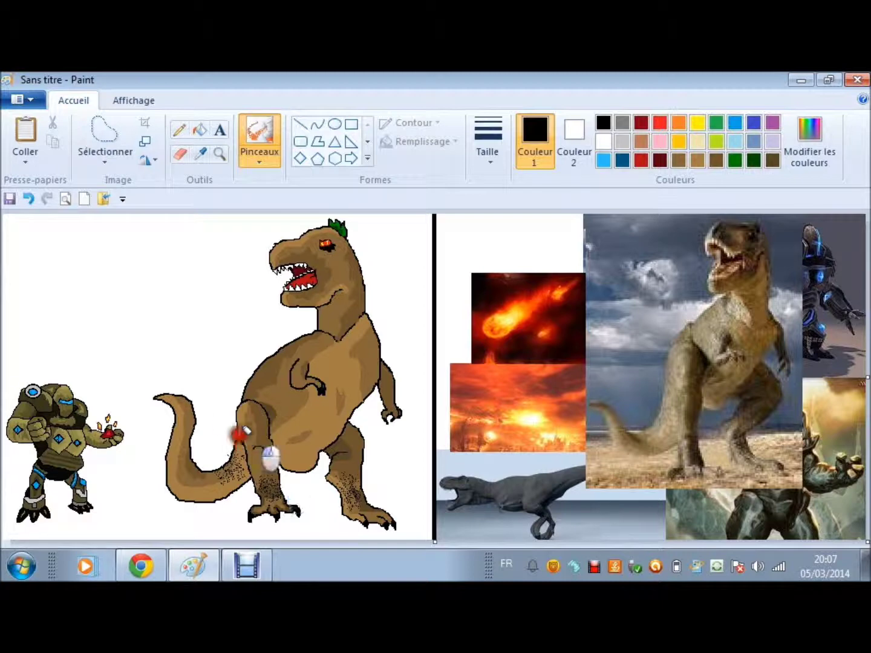
pyautogui.click(208, 174)
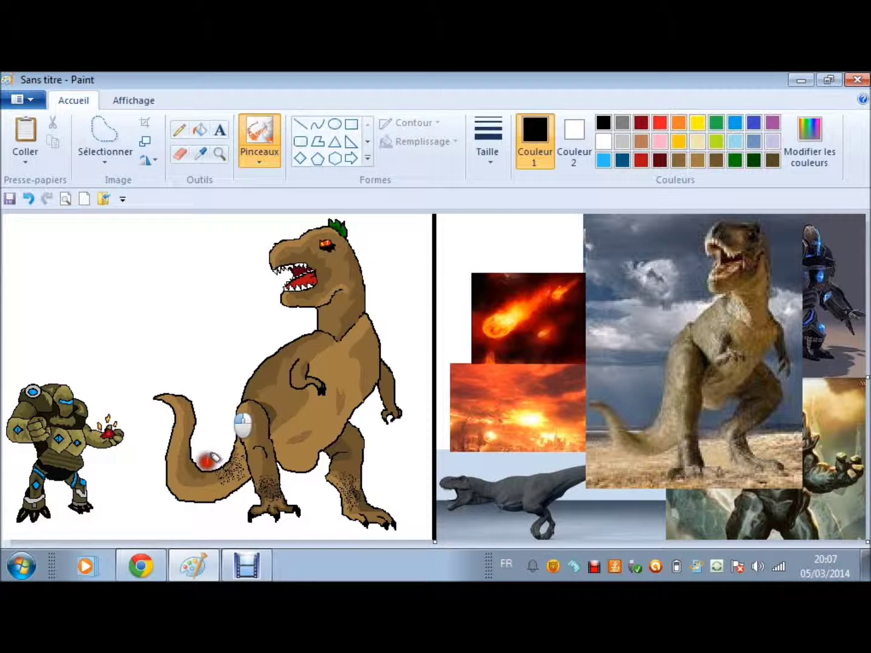
# - Spray black speckles over the tyrannosaur's shoulder, neck, cheek and snout
pyautogui.moveTo(311, 348)
pyautogui.mouseDown()
pyautogui.moveTo(325, 358)
pyautogui.moveTo(337, 353)
pyautogui.mouseUp()
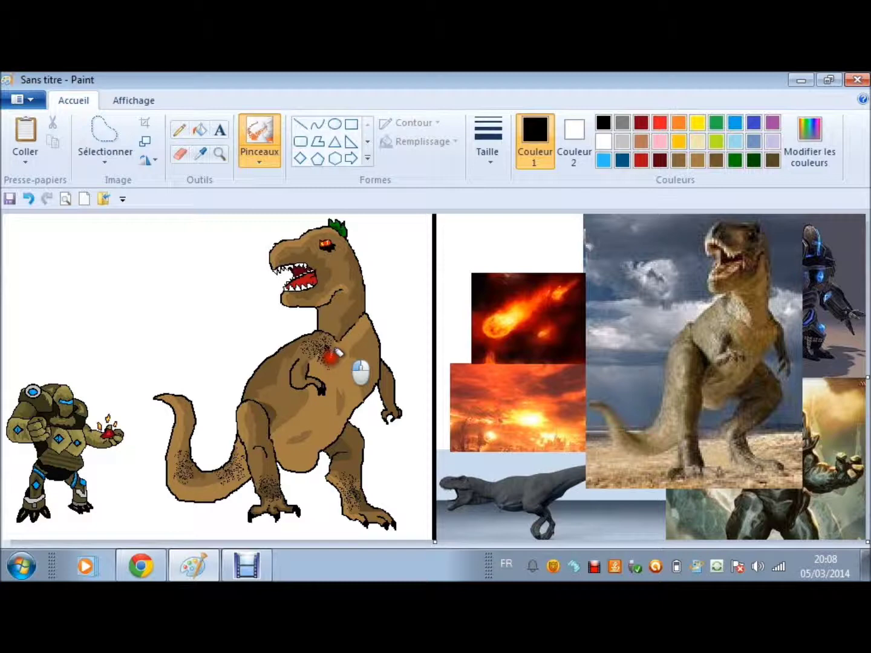
pyautogui.moveTo(332, 357); pyautogui.dragTo(336, 318)
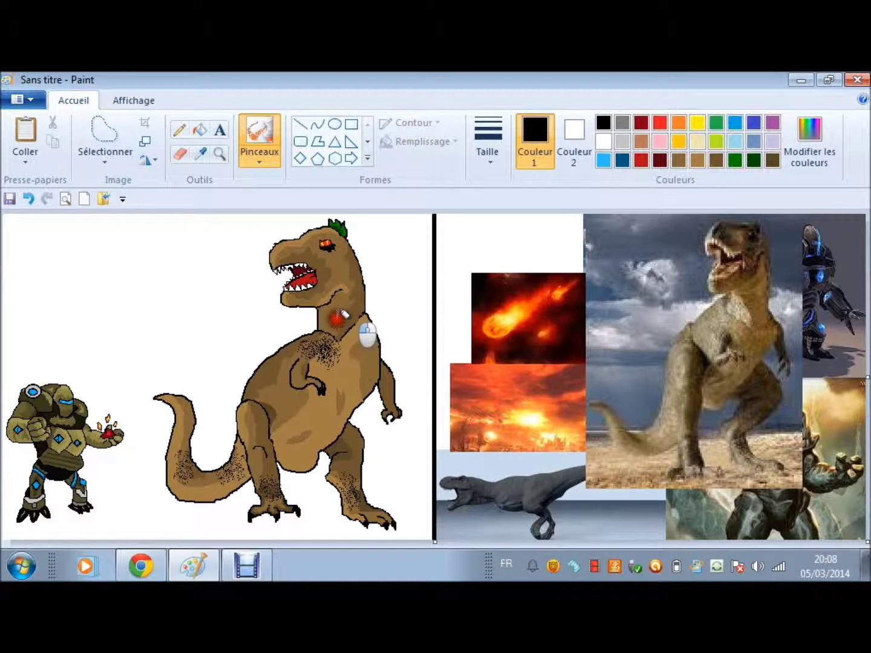
pyautogui.moveTo(338, 313)
pyautogui.mouseDown()
pyautogui.moveTo(331, 270)
pyautogui.moveTo(290, 245)
pyautogui.mouseUp()
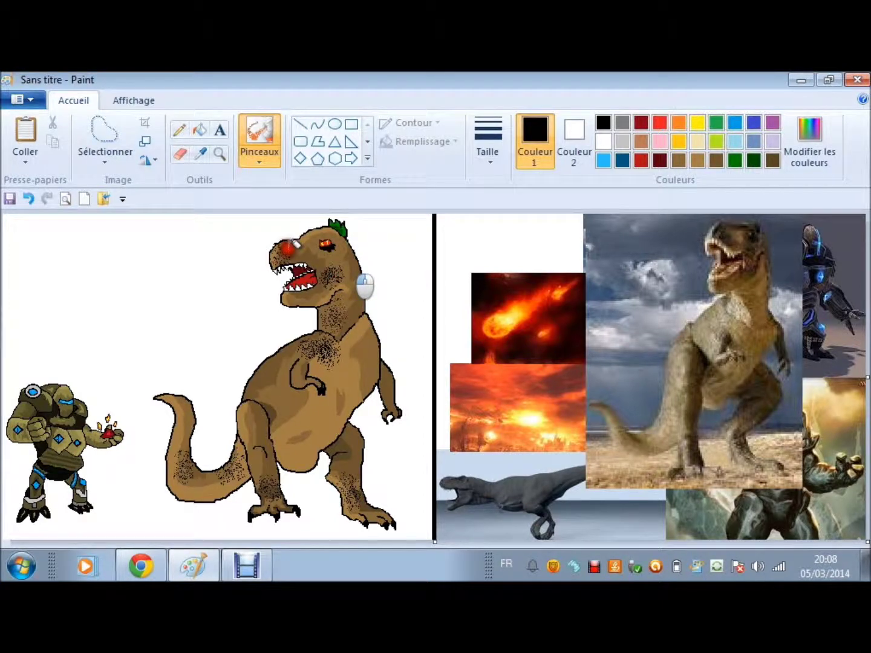
pyautogui.moveTo(294, 243)
pyautogui.mouseDown()
pyautogui.moveTo(351, 277)
pyautogui.moveTo(356, 382)
pyautogui.mouseUp()
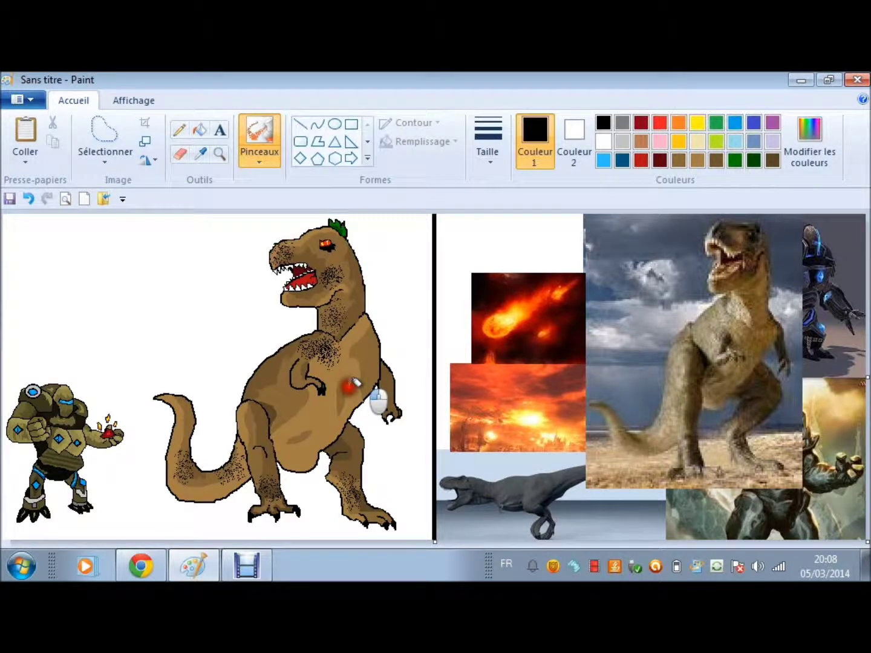
# - Spray black speckles across the tyrannosaur's belly, chest, far arm and back
pyautogui.moveTo(354, 380)
pyautogui.mouseDown()
pyautogui.moveTo(348, 412)
pyautogui.moveTo(345, 402)
pyautogui.mouseUp()
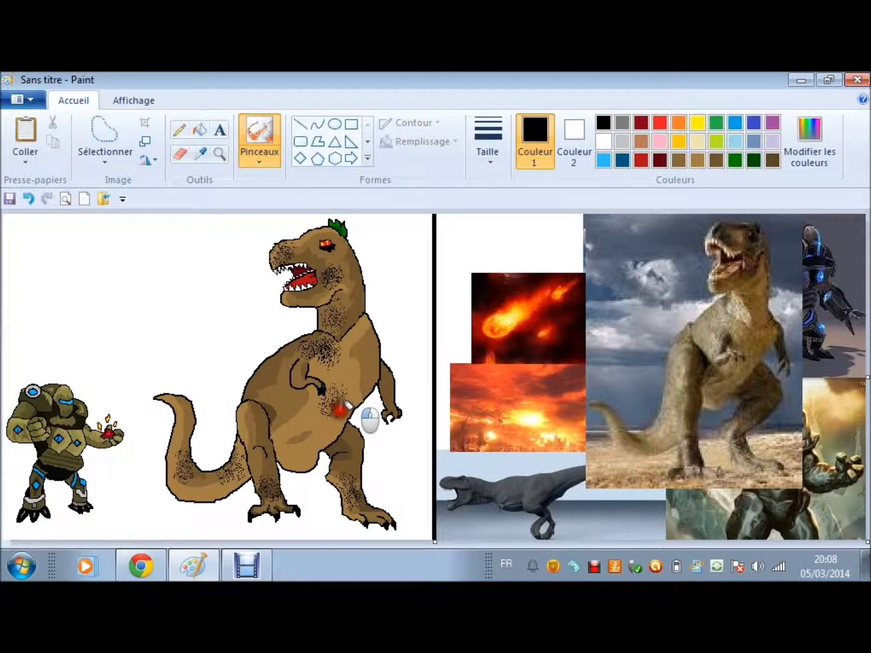
pyautogui.moveTo(346, 407); pyautogui.dragTo(298, 402)
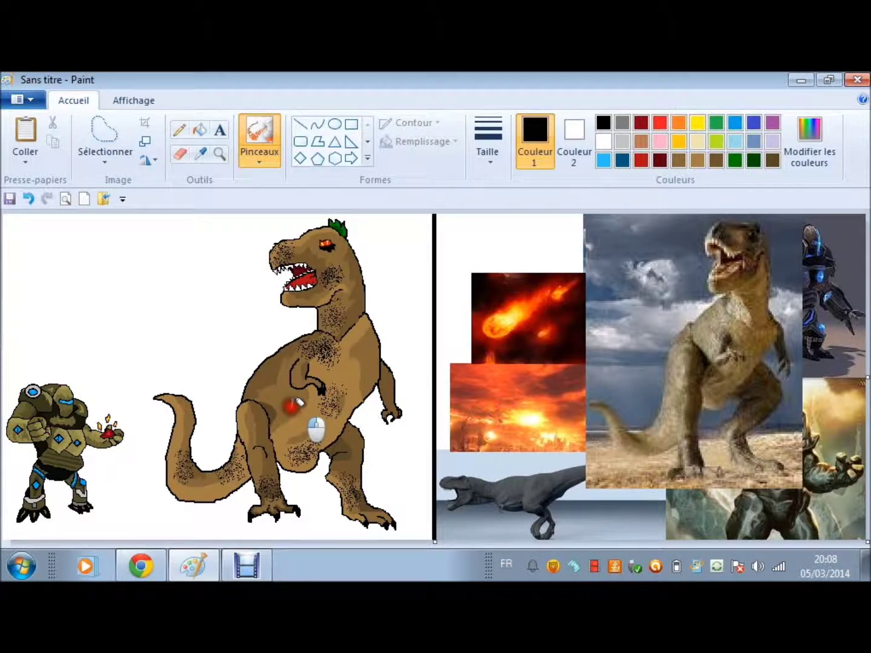
pyautogui.moveTo(357, 363); pyautogui.dragTo(362, 373)
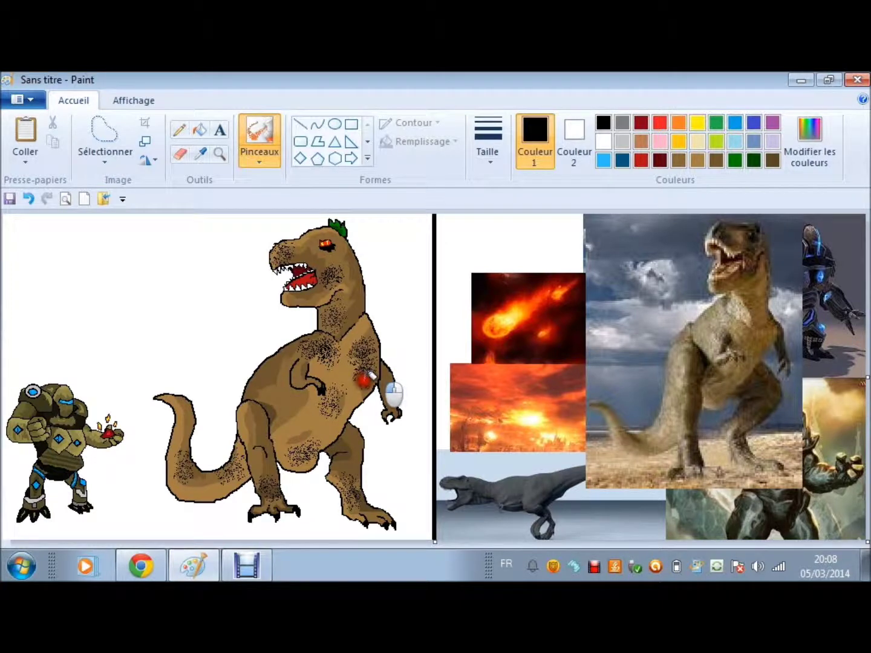
pyautogui.press('e')
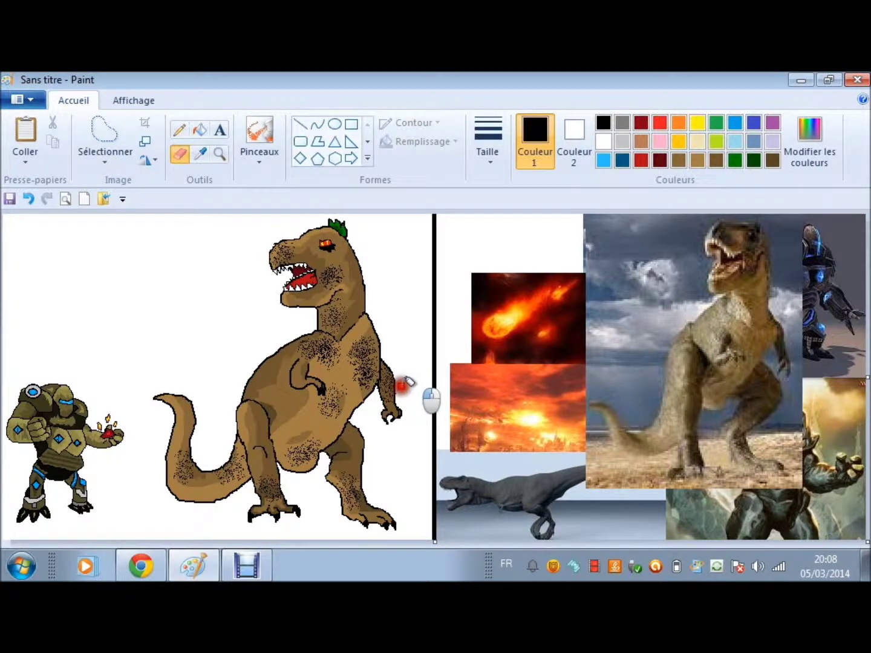
pyautogui.press('b')
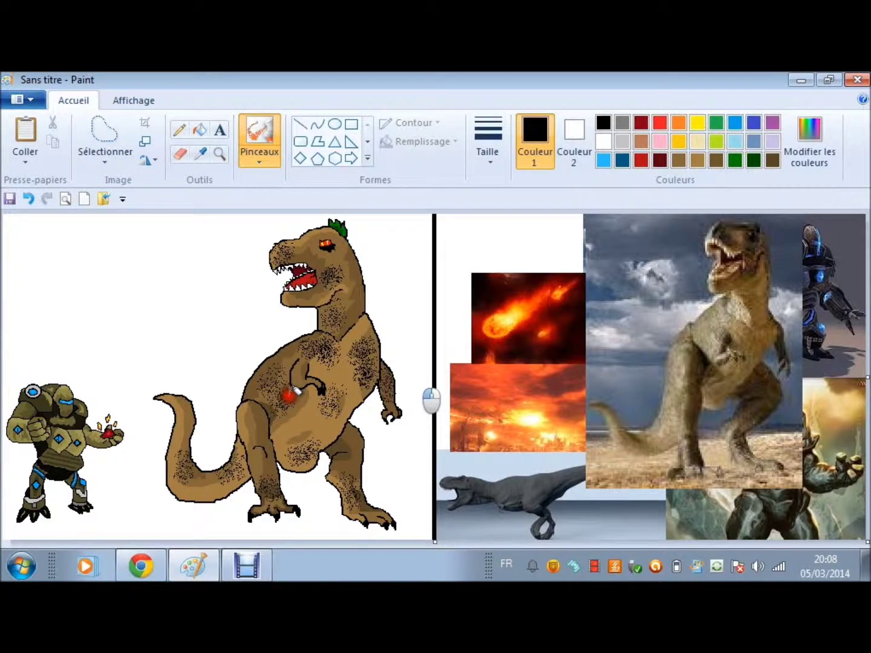
# - Outline a glow around each of the three meteors with the pencil and fill the glows with reddish brown
pyautogui.click(179, 129)
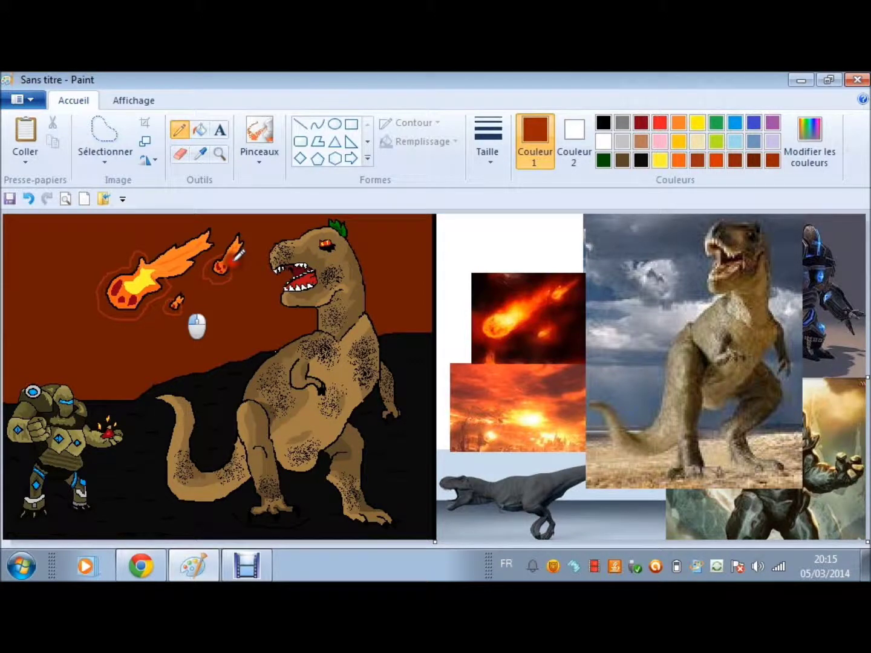
pyautogui.click(198, 129)
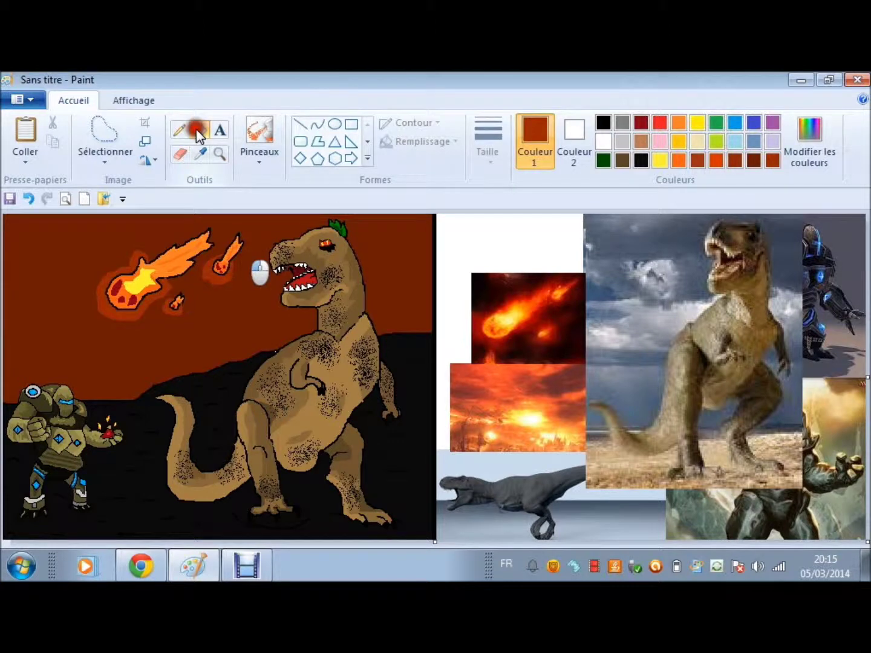